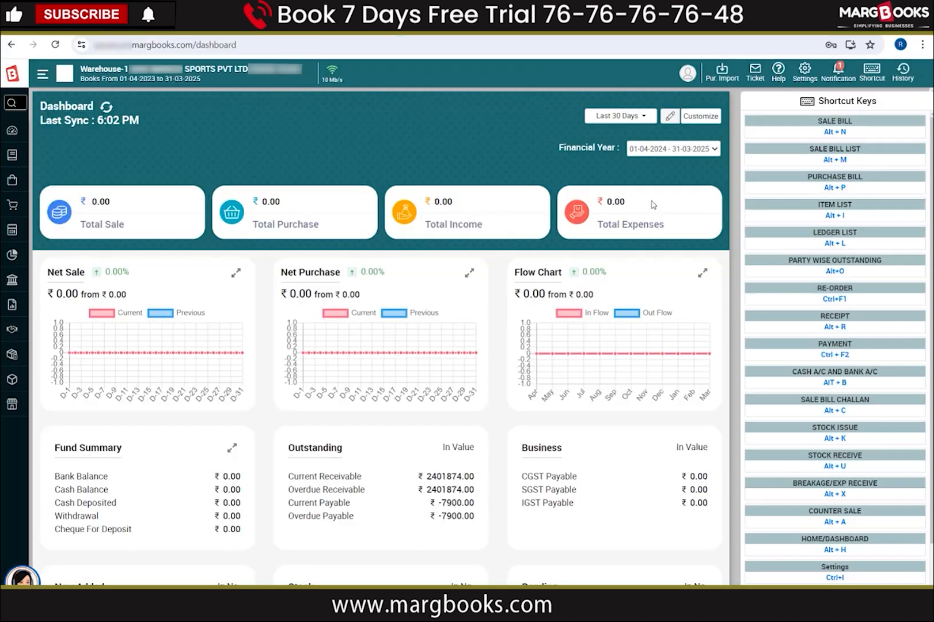
# Find the barcode options in the Control Room by searching for "barc" and open the Barcode Management configuration
pyautogui.click(806, 74)
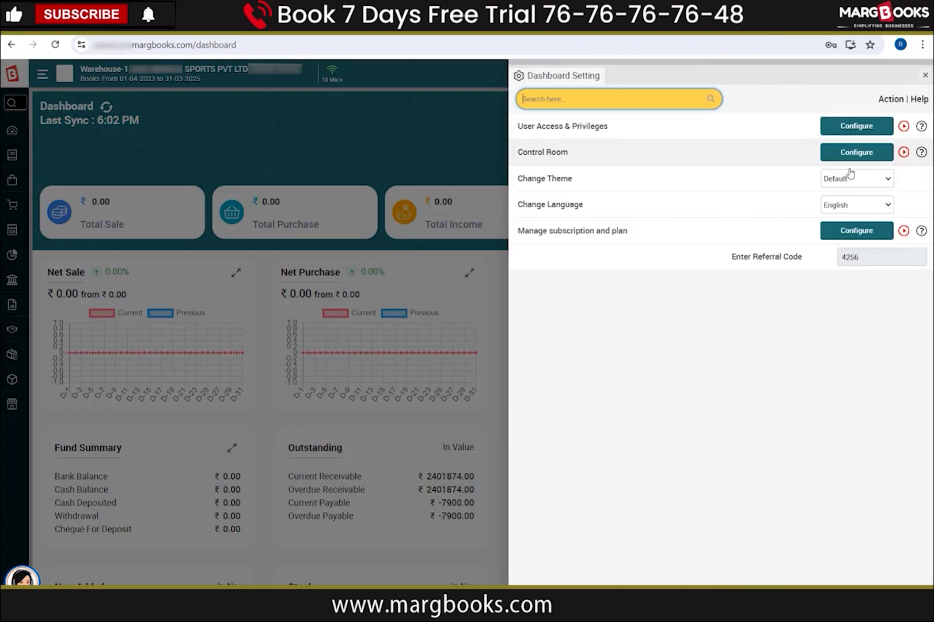
pyautogui.click(858, 153)
pyautogui.click(633, 127)
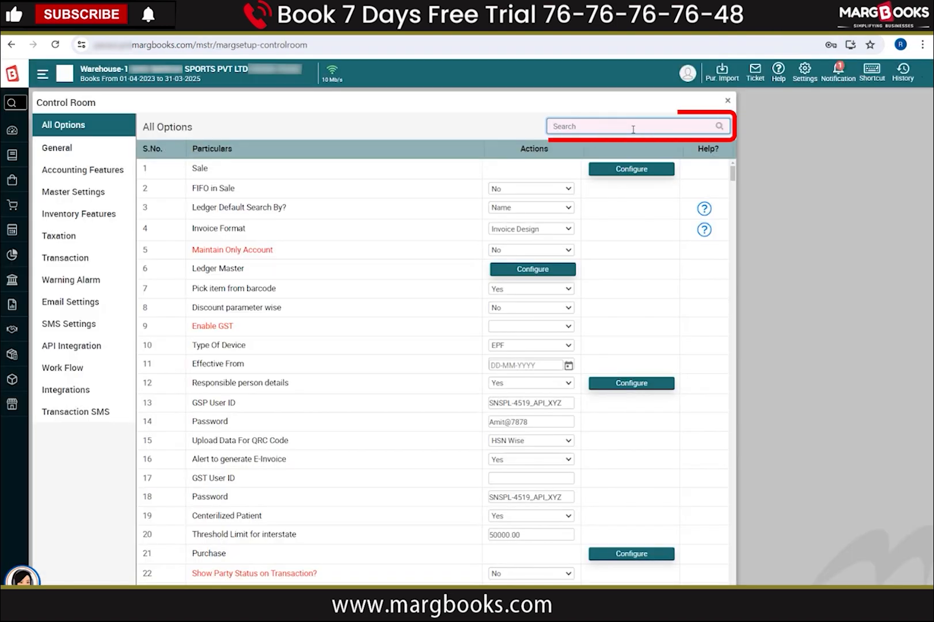
pyautogui.write('barc')
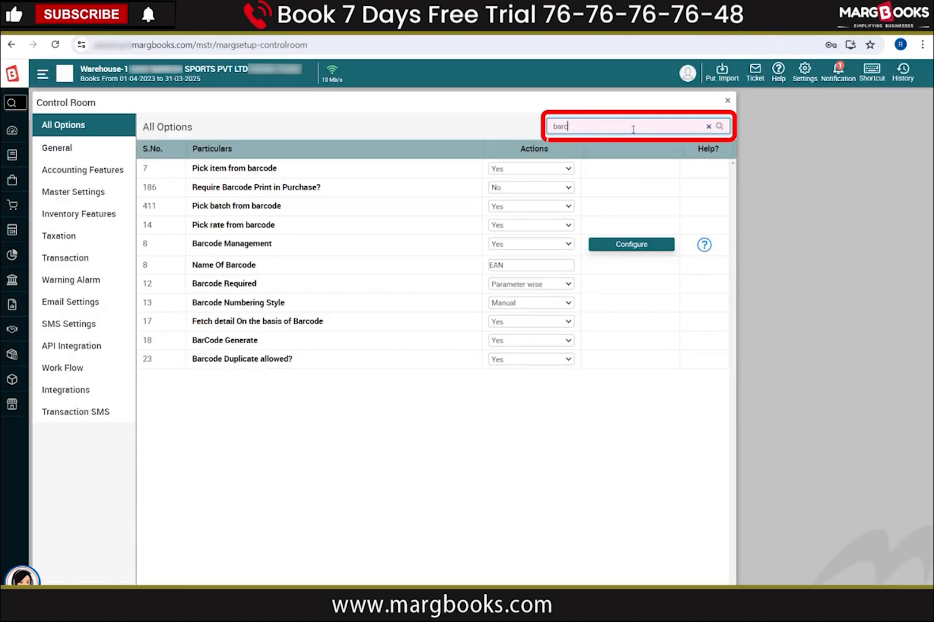
pyautogui.click(618, 246)
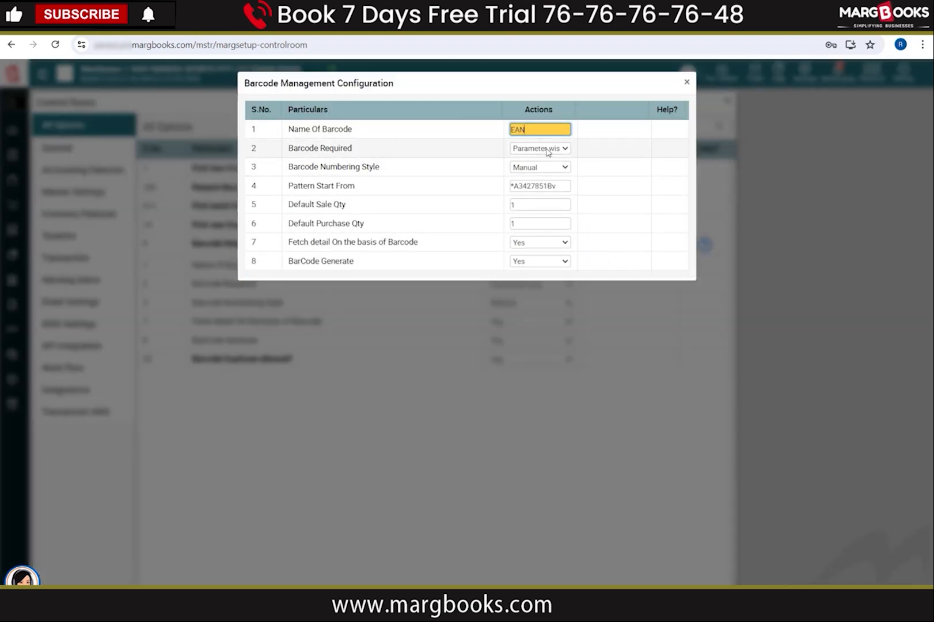
# Set Barcode Numbering Style to Automatic and Pattern Start From to *T00001
pyautogui.click(552, 168)
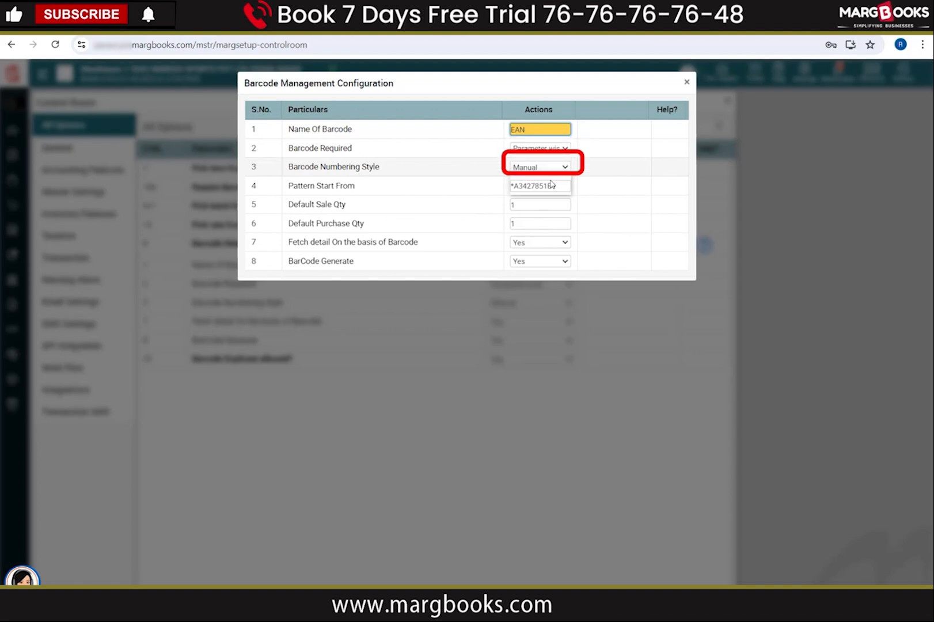
pyautogui.click(559, 187)
pyautogui.click(559, 187)
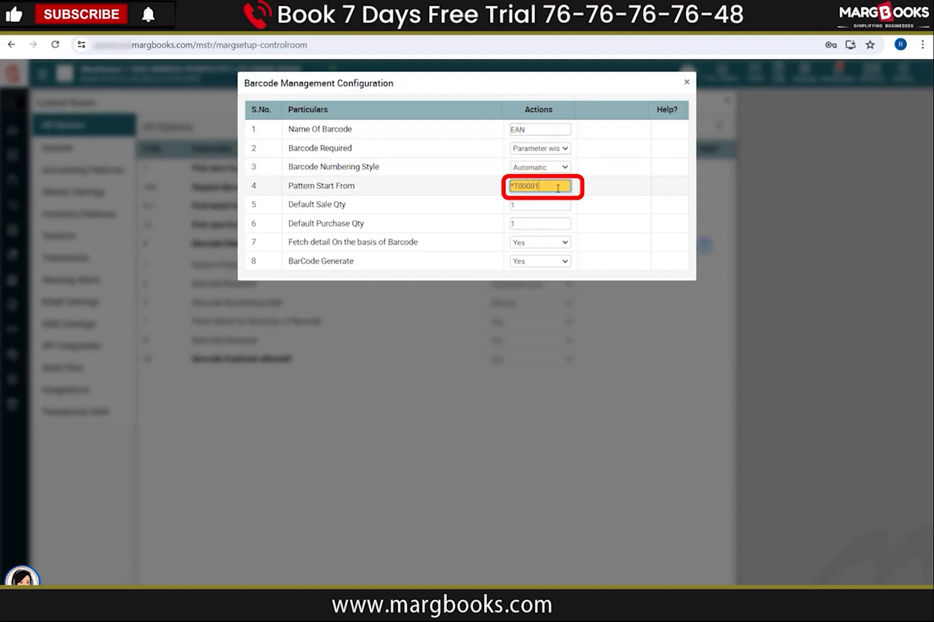
pyautogui.press('Tab')
pyautogui.press('Tab')
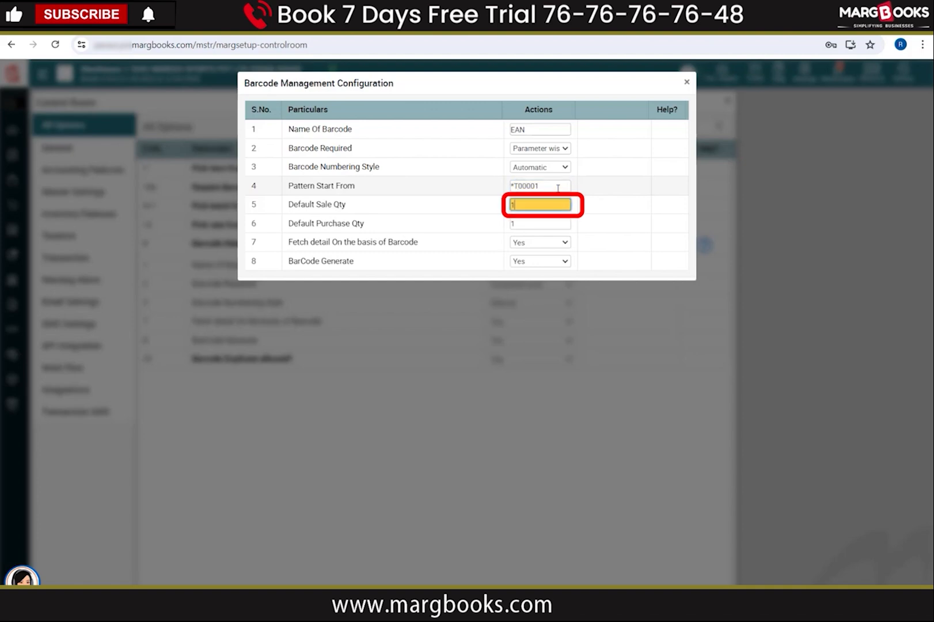
# Keep the remaining barcode defaults, save the Barcode Management changes, and accept the page refresh
pyautogui.press('Return')
pyautogui.press('Return')
pyautogui.press('Return')
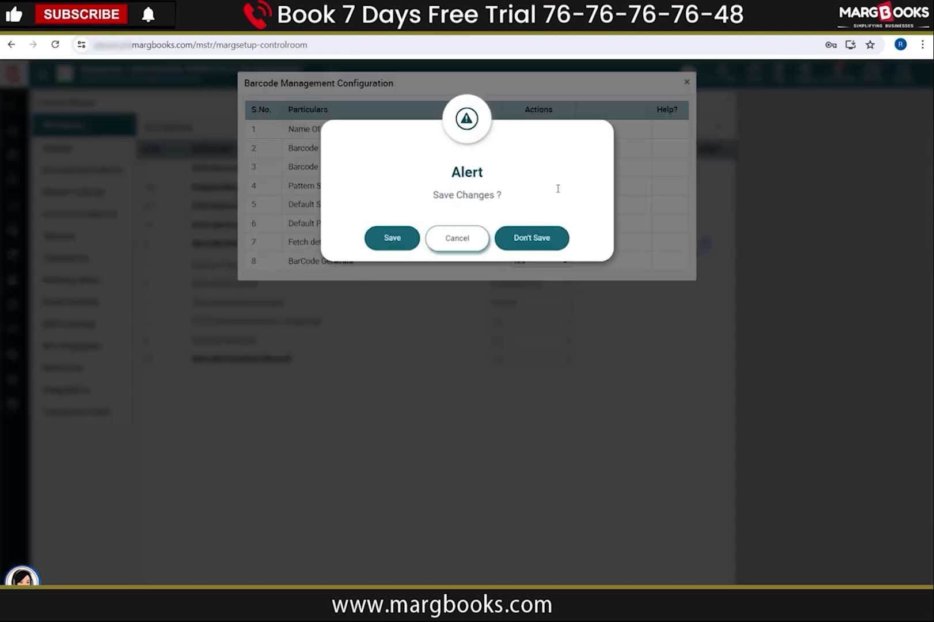
pyautogui.press('Left')
pyautogui.press('Return')
pyautogui.press('Escape')
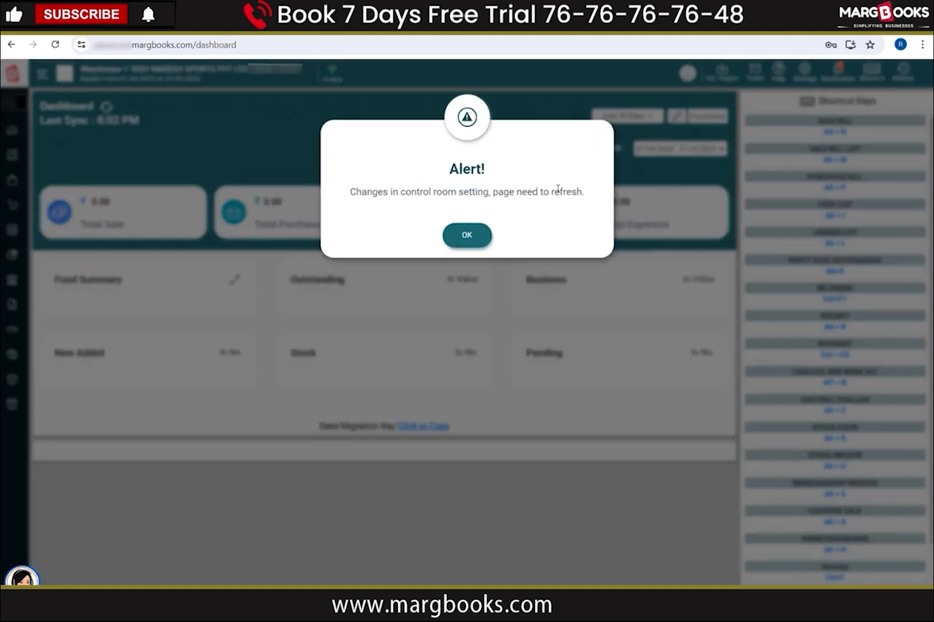
pyautogui.press('Return')
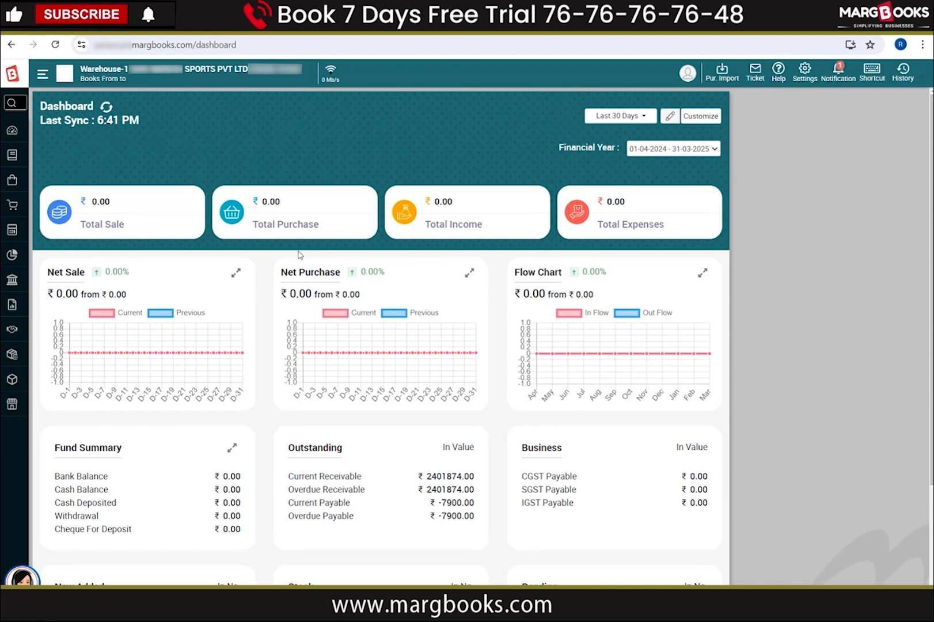
# Create a new barcode generation entry under Purchase and fill in its order number
pyautogui.moveTo(16, 249)
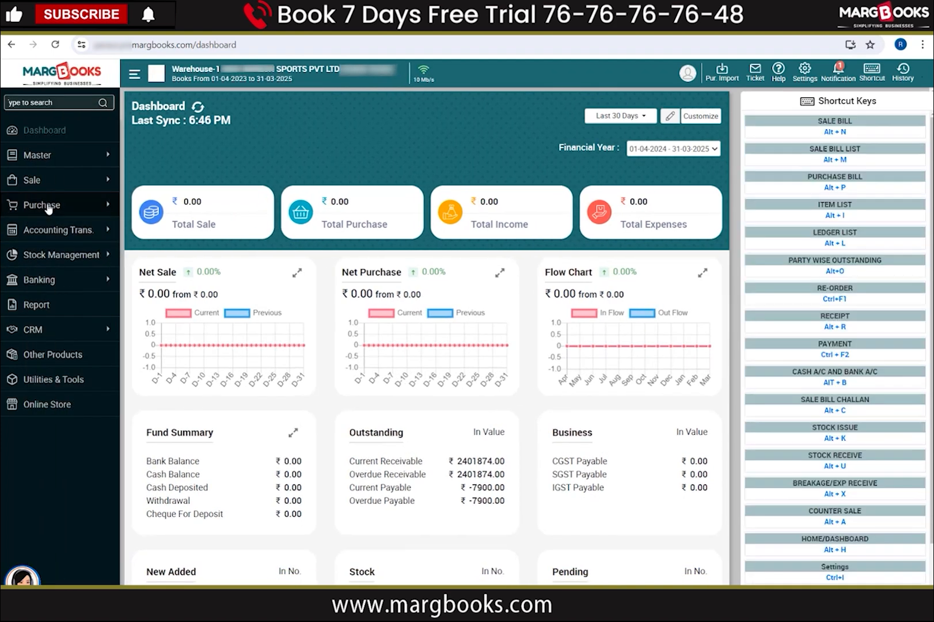
pyautogui.click(49, 207)
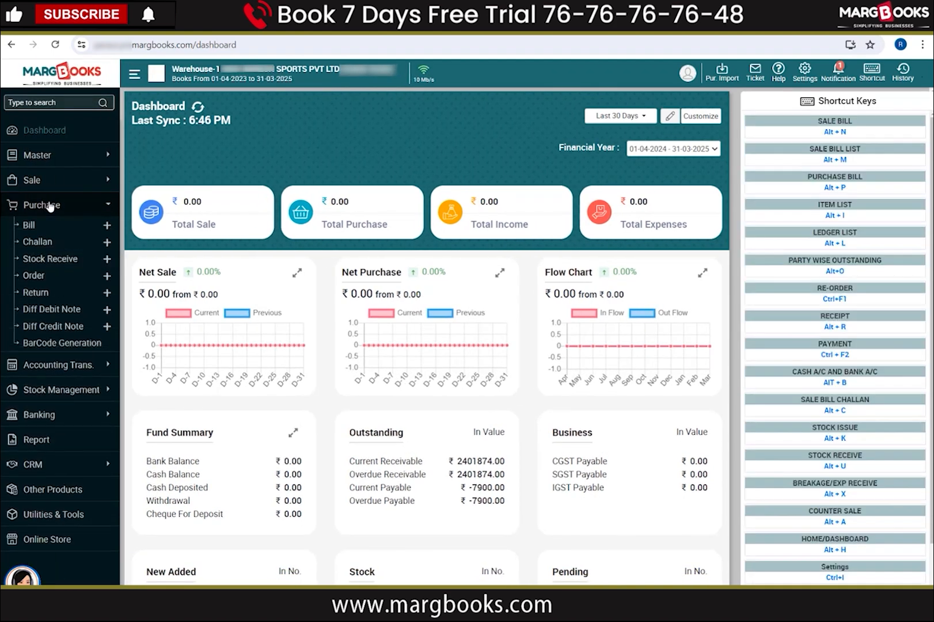
pyautogui.click(51, 344)
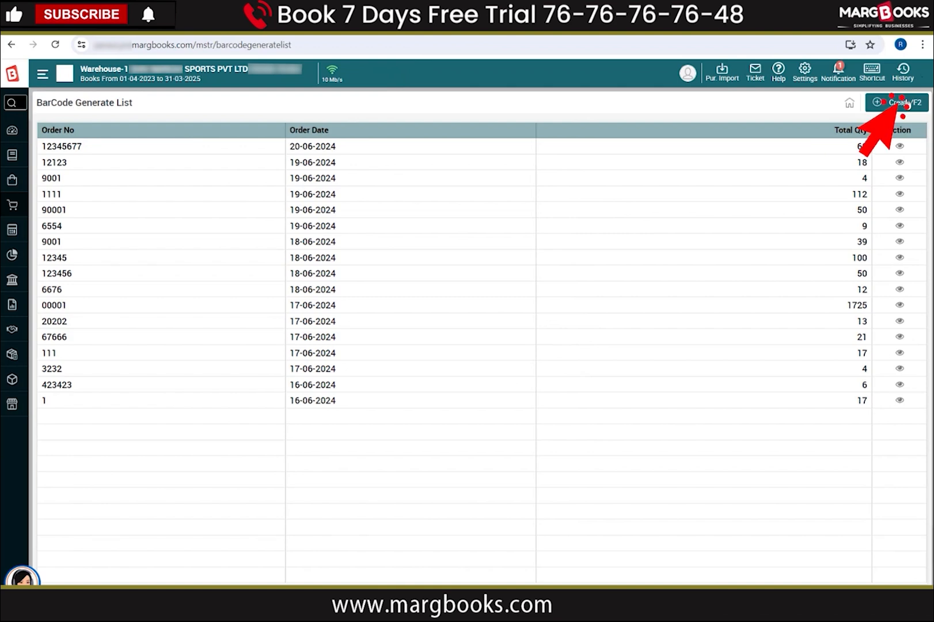
pyautogui.click(901, 102)
pyautogui.write('1234567789')
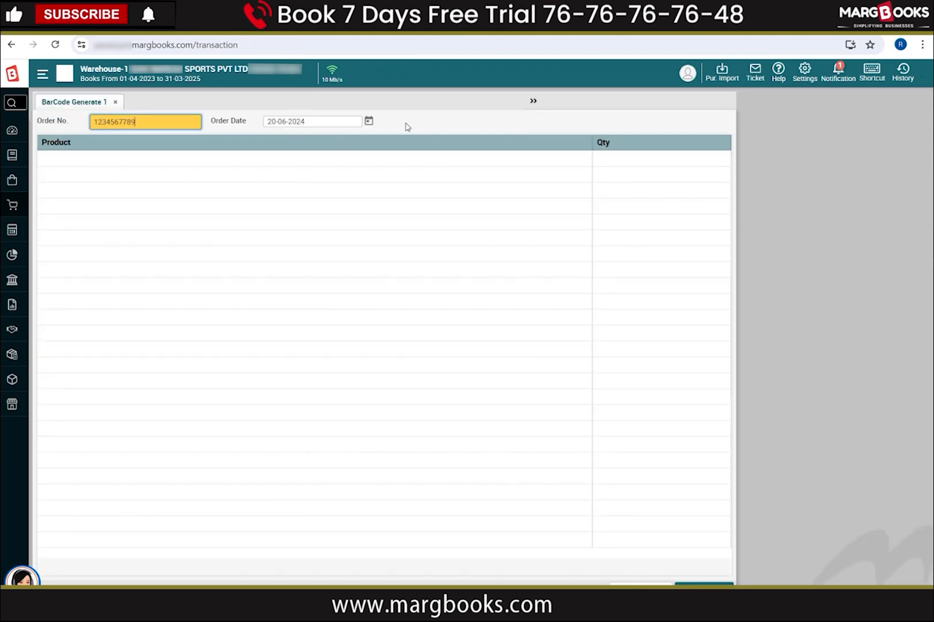
# Keep the order date and select the item Athletic Set Half Sublimation Interlock Boys as the product
pyautogui.press('Return')
pyautogui.press('Return')
pyautogui.press('Down')
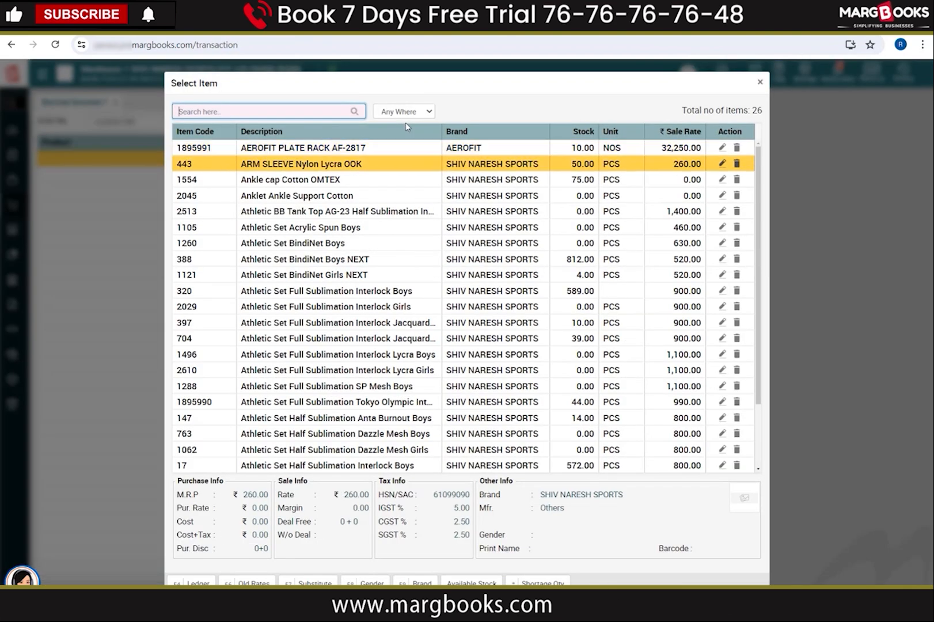
pyautogui.press('pagedown')
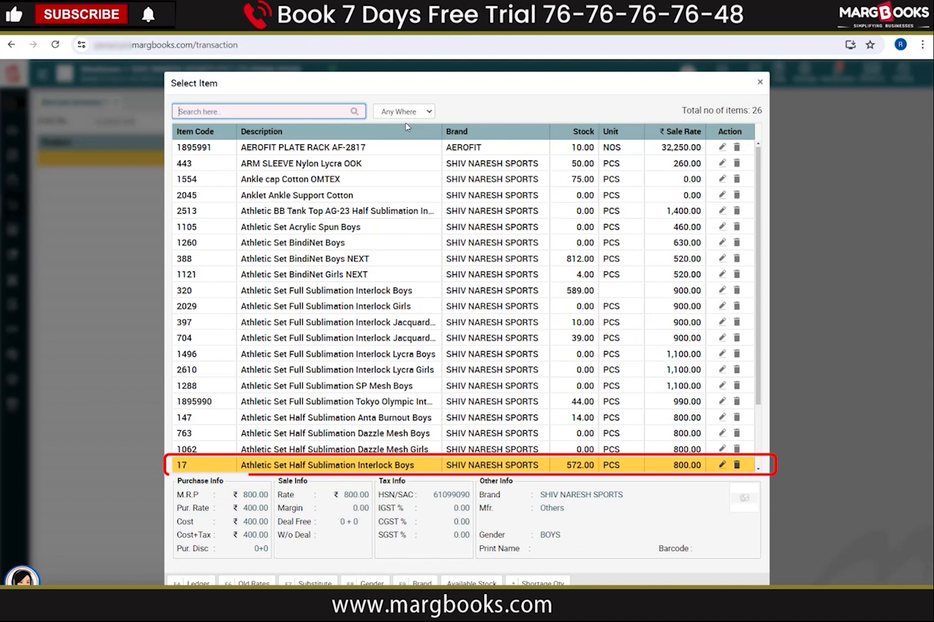
pyautogui.press('Return')
# Set the item's Design to SS23S1008-282, looking it up by 282
pyautogui.write('282')
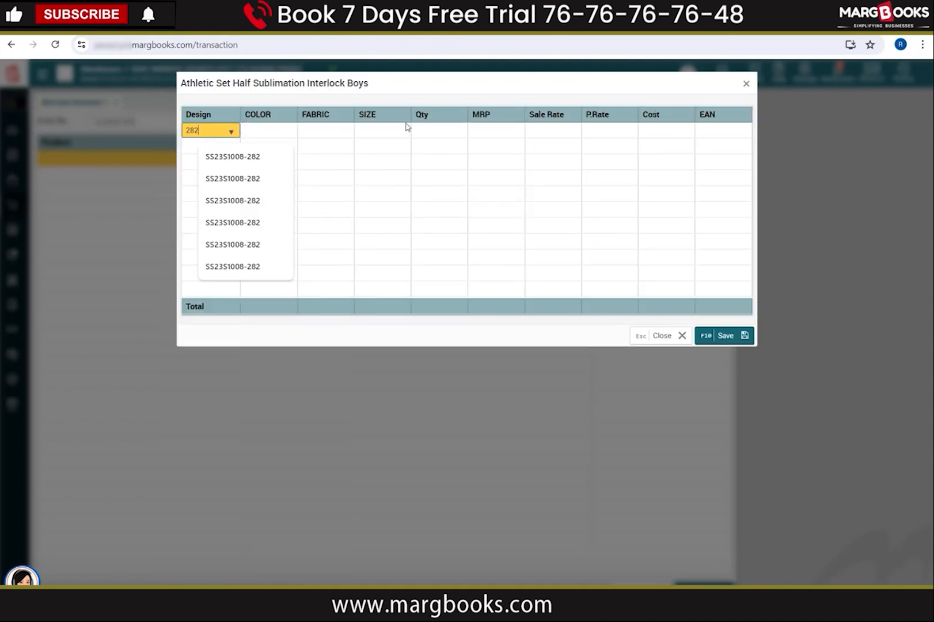
pyautogui.press('Down')
pyautogui.press('Return')
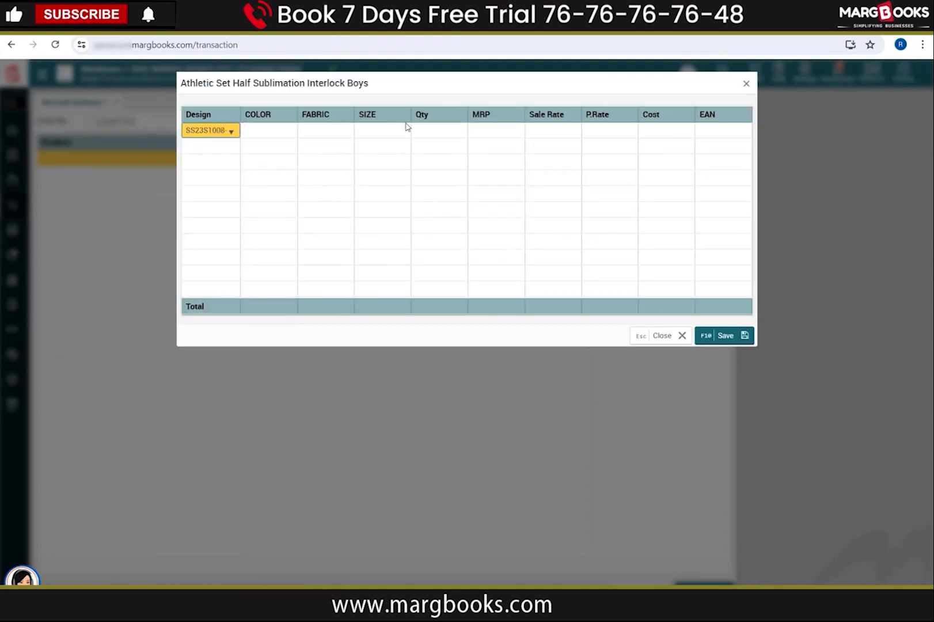
pyautogui.press('Return')
# Choose Royal as the COLOR of the first design row
pyautogui.hotkey('alt', 'Down')
pyautogui.press('Down')
pyautogui.press('Down')
pyautogui.press('Down')
pyautogui.press('Down')
pyautogui.press('Down')
pyautogui.press('Down')
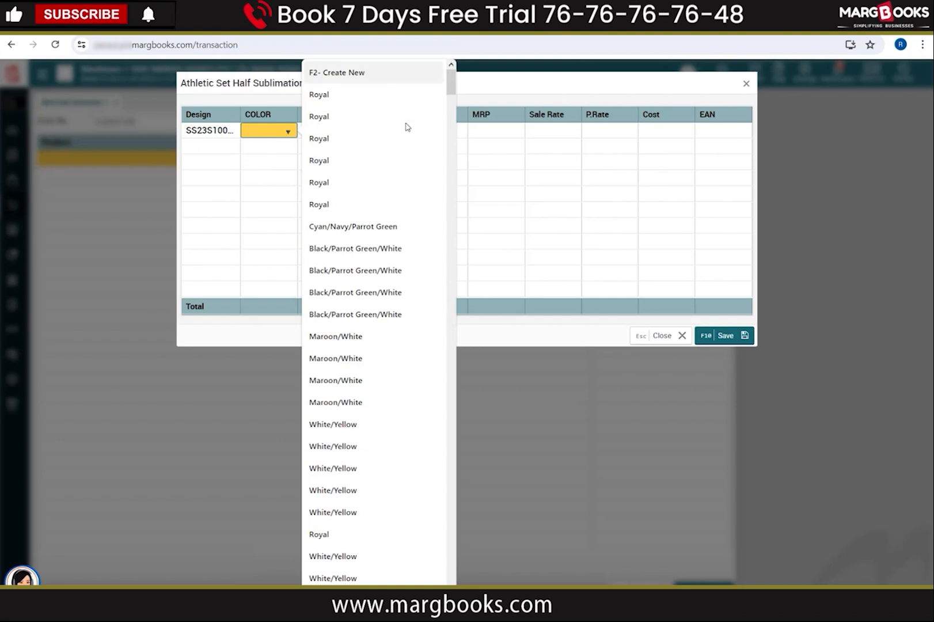
pyautogui.press('Down')
pyautogui.press('Return')
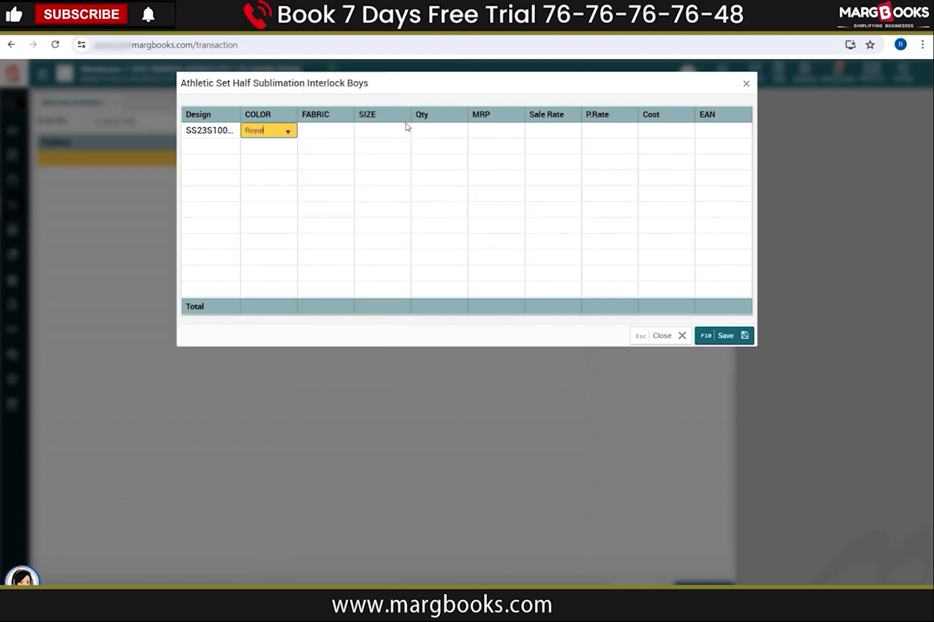
pyautogui.hotkey('alt', 'Down')
pyautogui.press('F2')
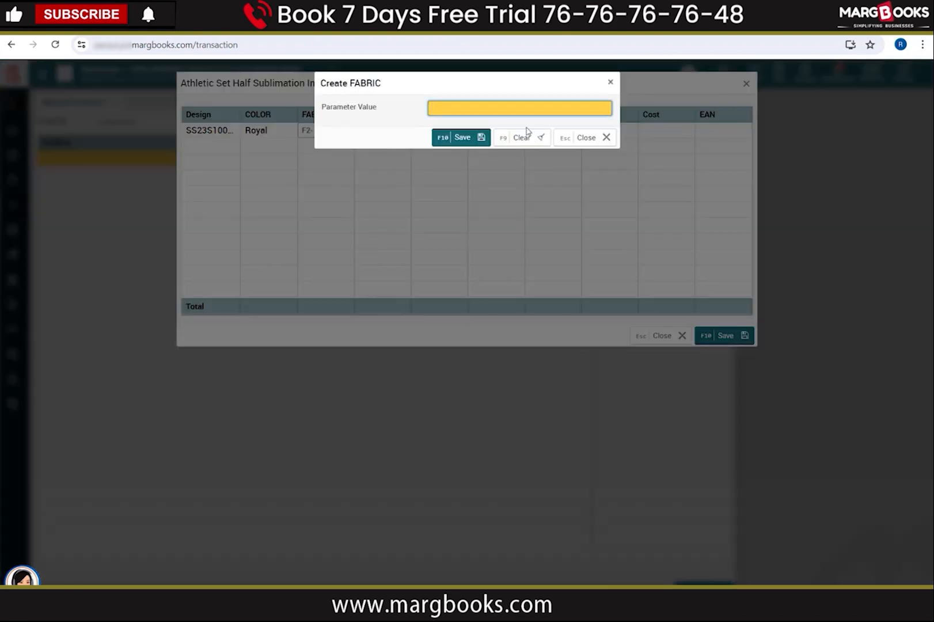
pyautogui.click(583, 138)
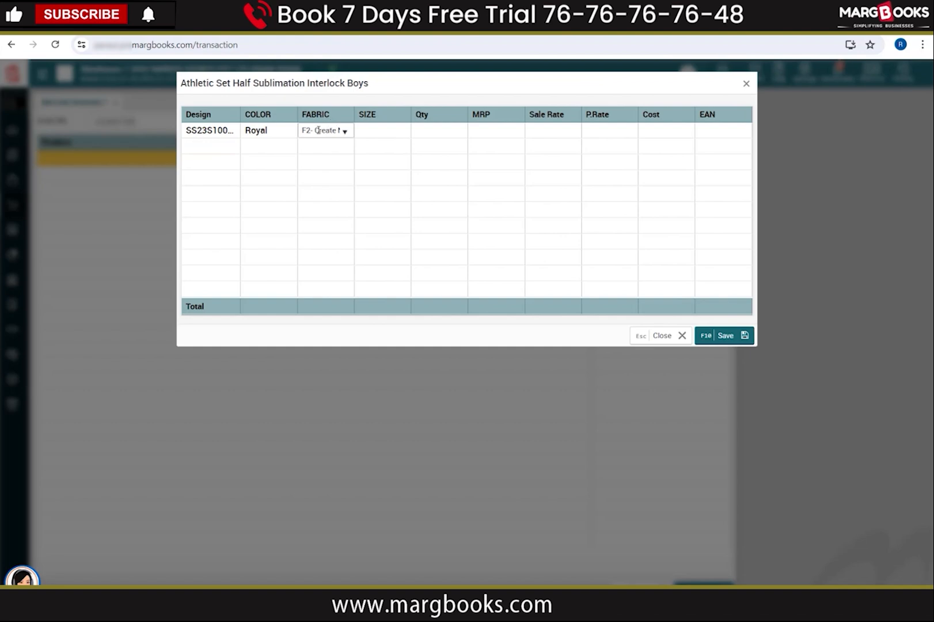
# Choose Interlock as the FABRIC of the row and proceed to the custom size parameters
pyautogui.click(318, 130)
pyautogui.press('Down')
pyautogui.press('Return')
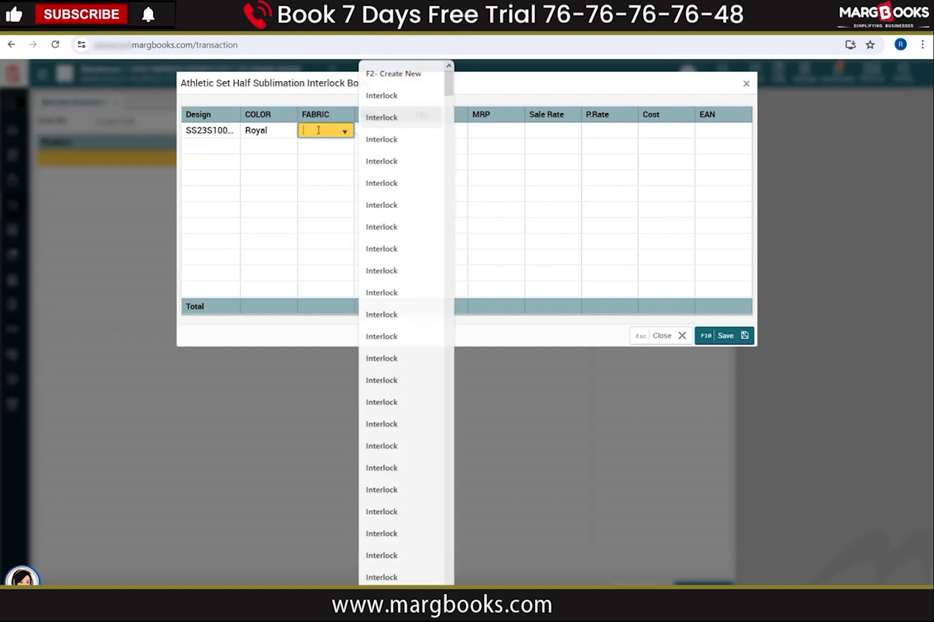
pyautogui.press('Return')
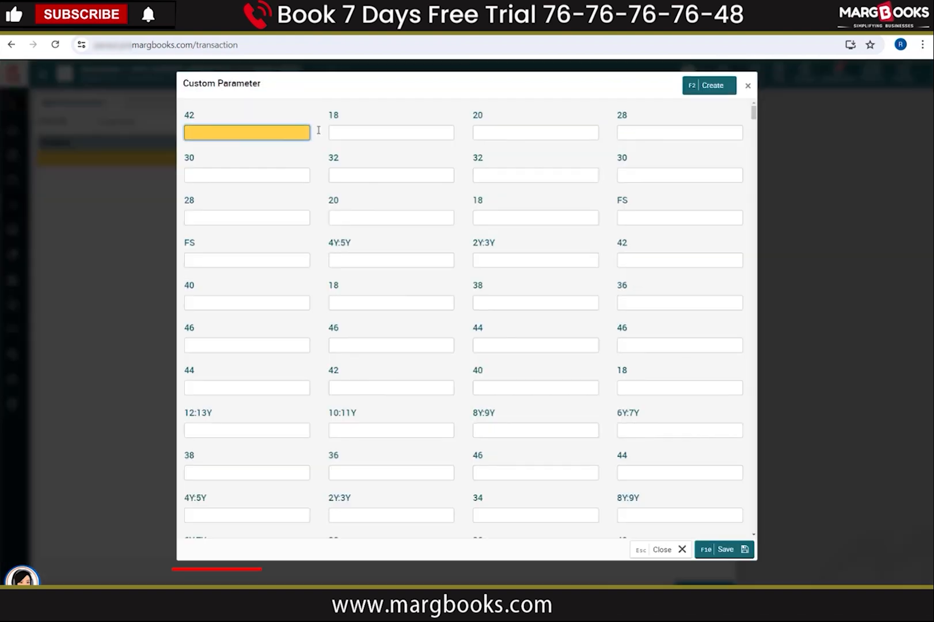
# Enter a quantity of 10 for each of the sizes 42, 18, 30 and 32 in the first two rows
pyautogui.write('10')
pyautogui.press('Return')
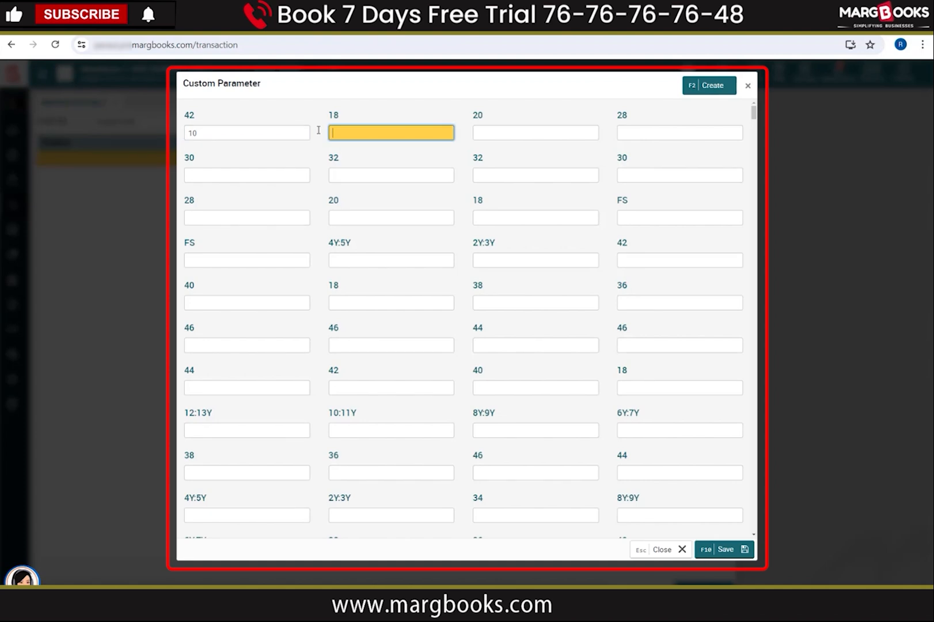
pyautogui.write('10')
pyautogui.press('Return')
pyautogui.click(266, 178)
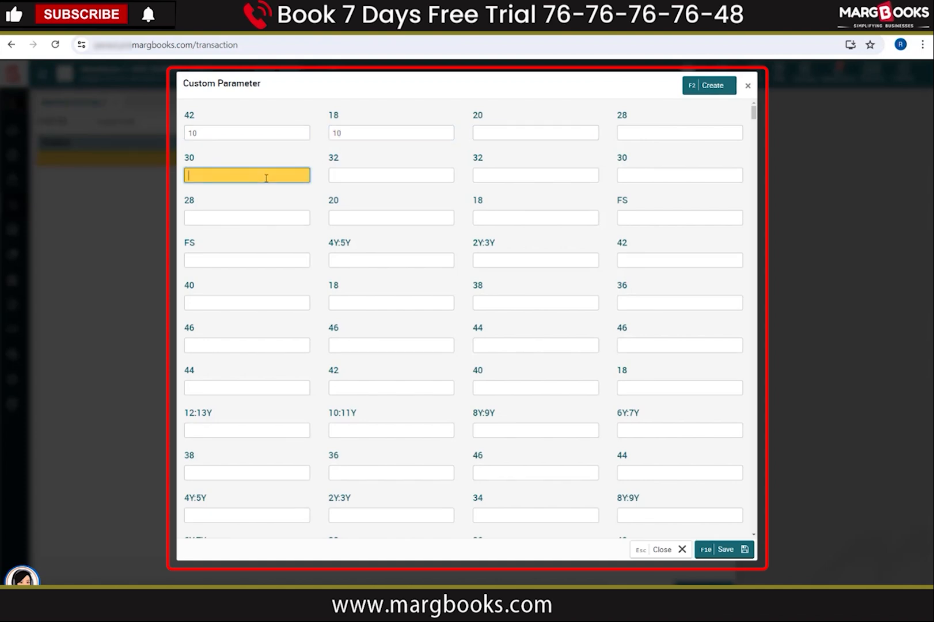
pyautogui.write('10')
pyautogui.press('Return')
pyautogui.write('10')
pyautogui.press('Return')
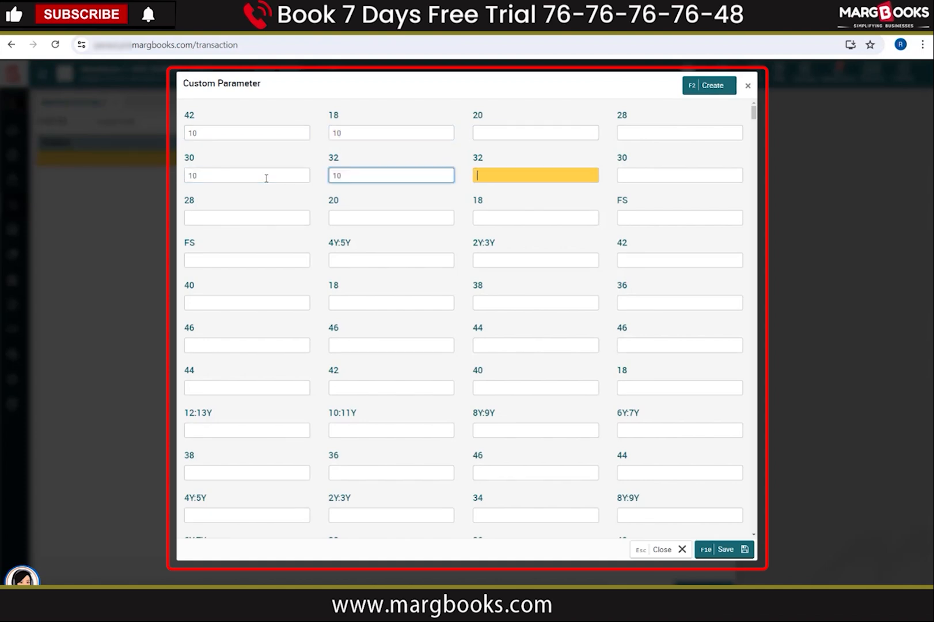
# Enter a quantity of 10 for the second size 30 and for size 20
pyautogui.click(673, 179)
pyautogui.write('1')
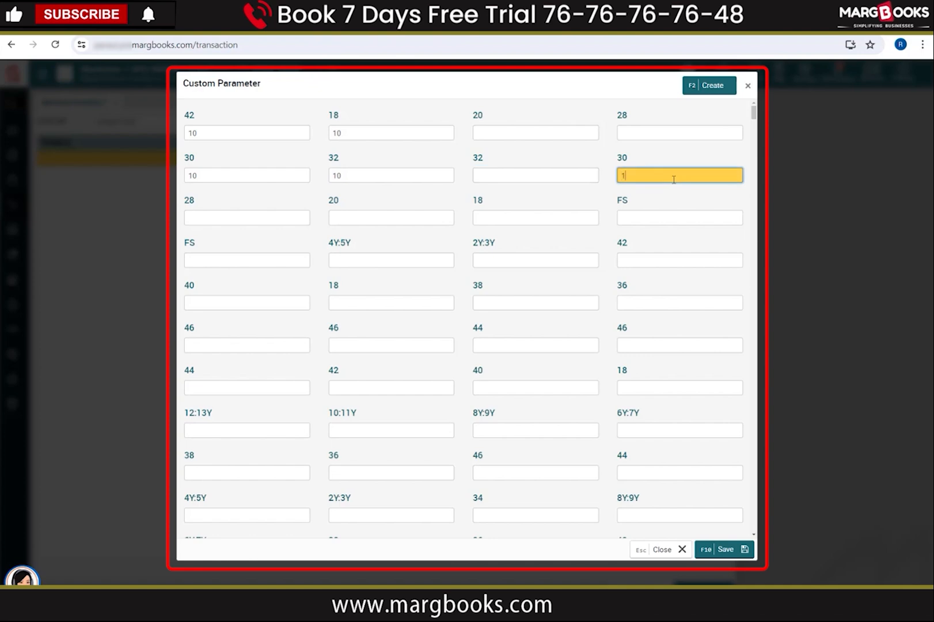
pyautogui.write('0')
pyautogui.press('Return')
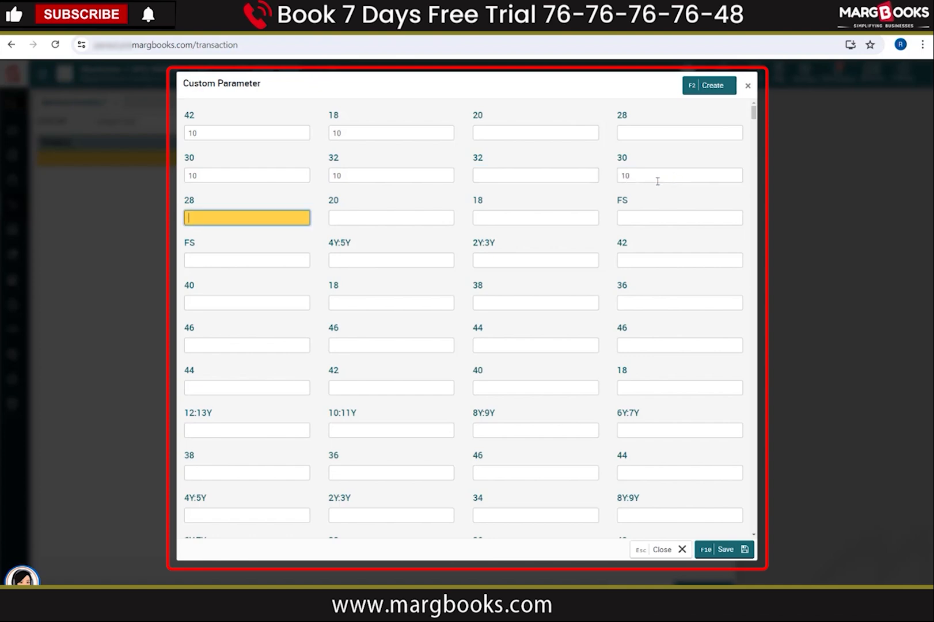
pyautogui.click(401, 216)
pyautogui.write('10')
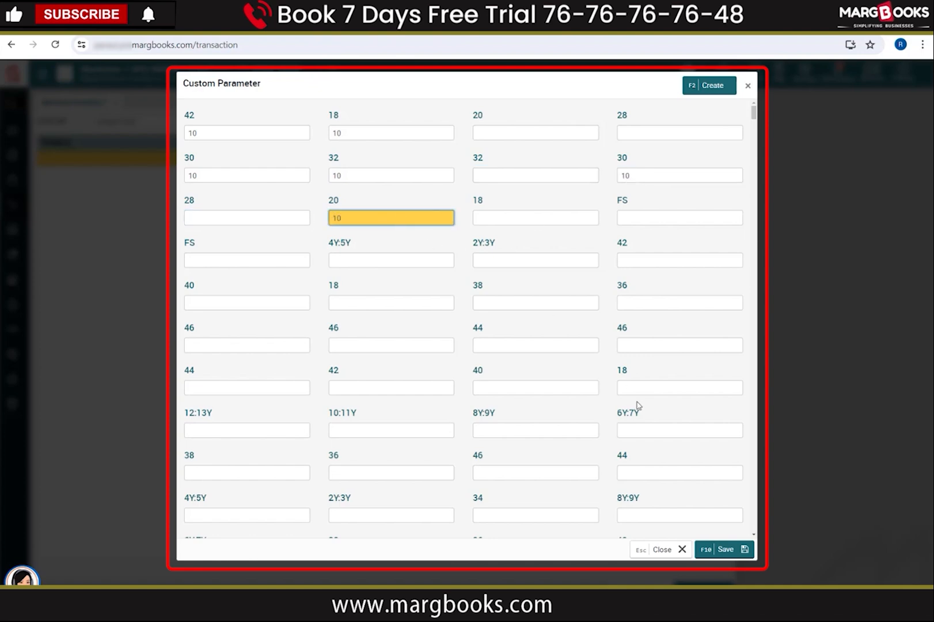
# Save the size quantities and the item's barcode rows, then save the barcode generation order
pyautogui.click(725, 550)
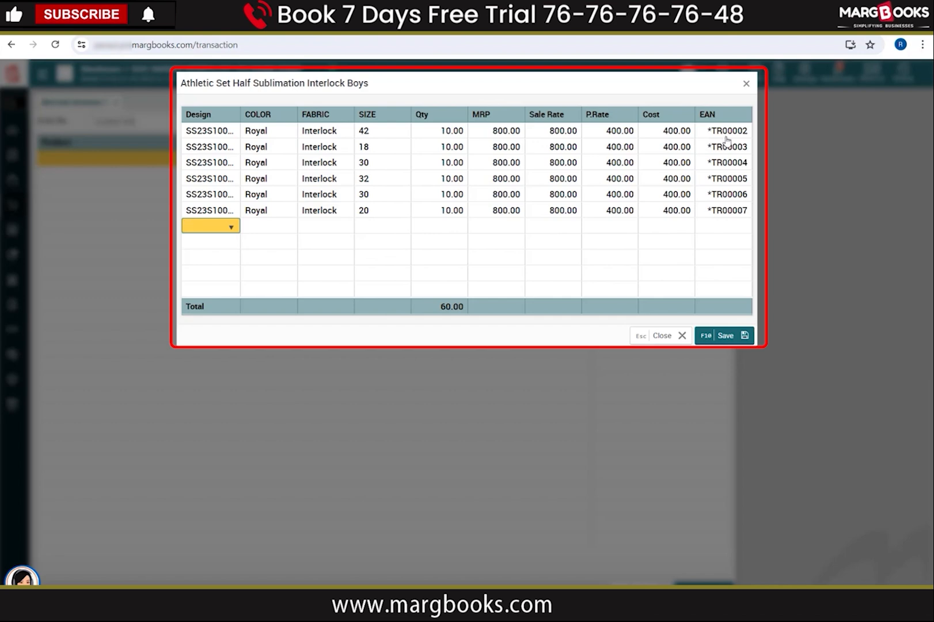
pyautogui.click(745, 336)
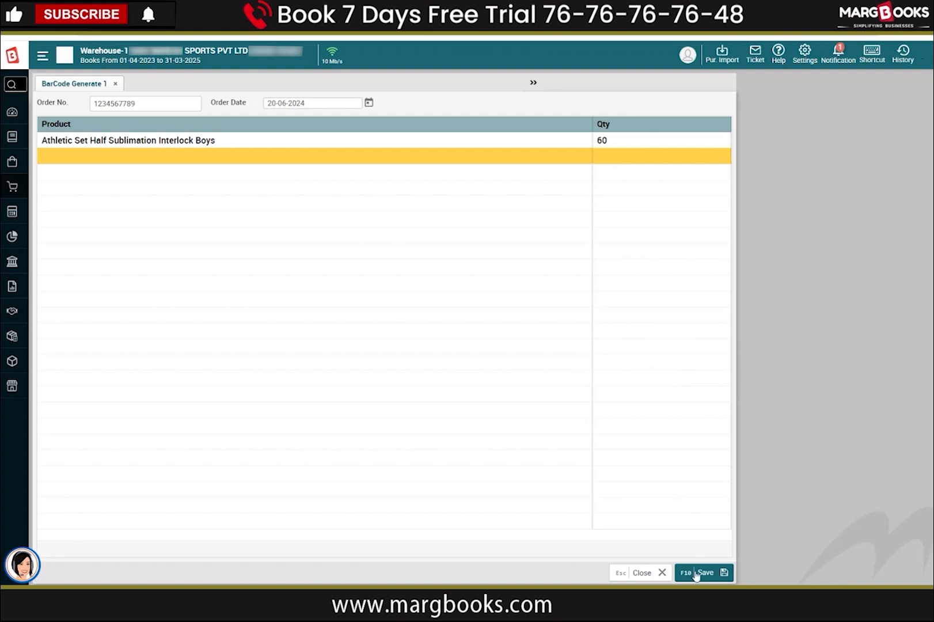
pyautogui.click(695, 576)
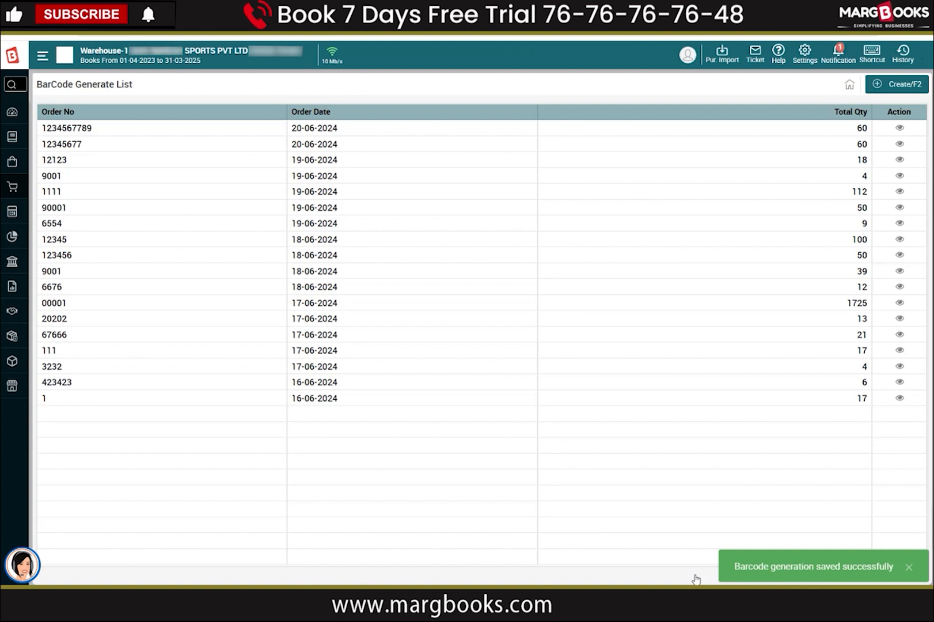
# Open the list of purchase bills
pyautogui.moveTo(15, 115)
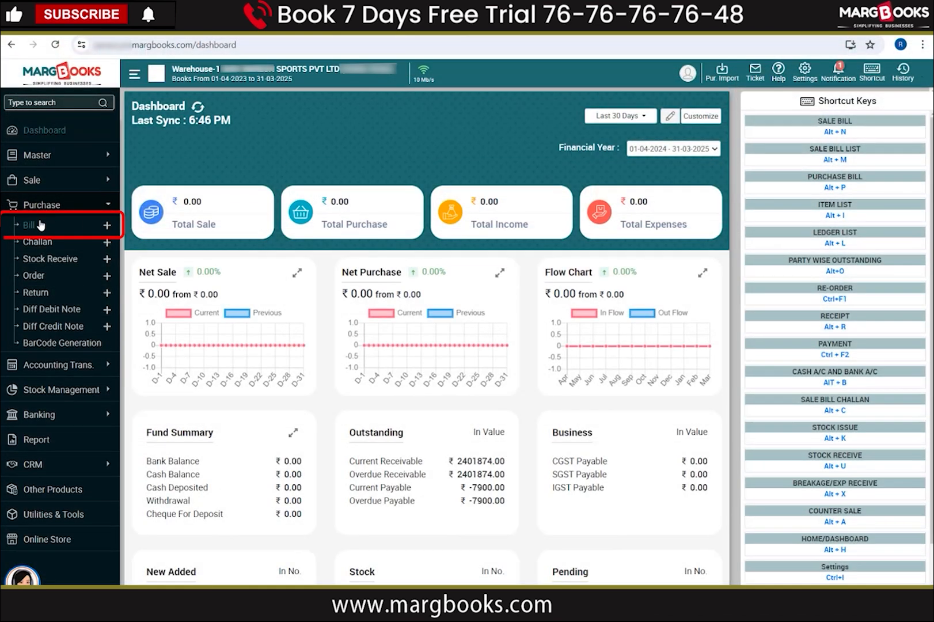
pyautogui.click(36, 224)
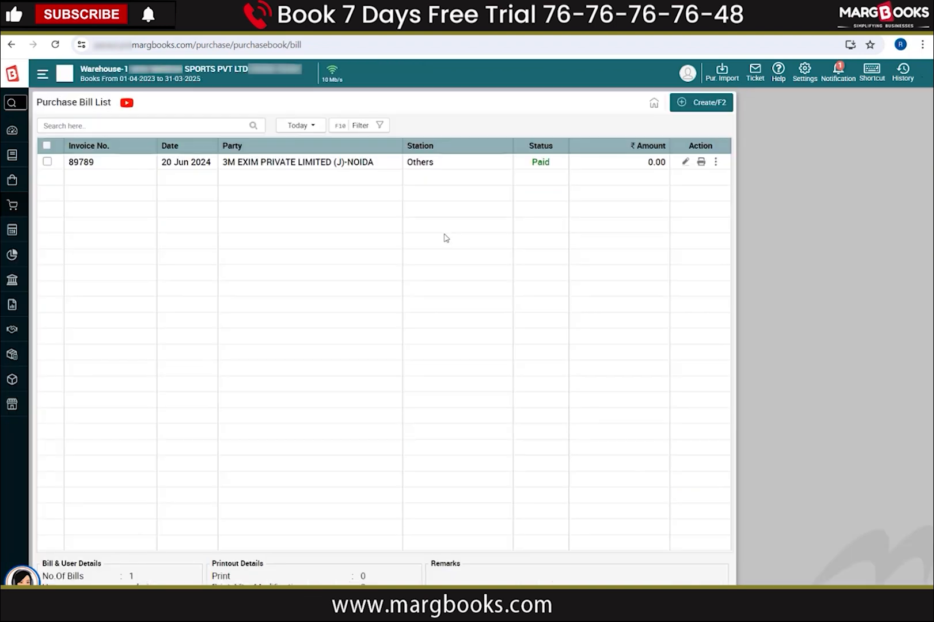
# Create a purchase bill for 3M EXIM PRIVATE LIMITED (J)-NOIDA, enter its invoice number and add the item with barcode *TR00002
pyautogui.click(705, 102)
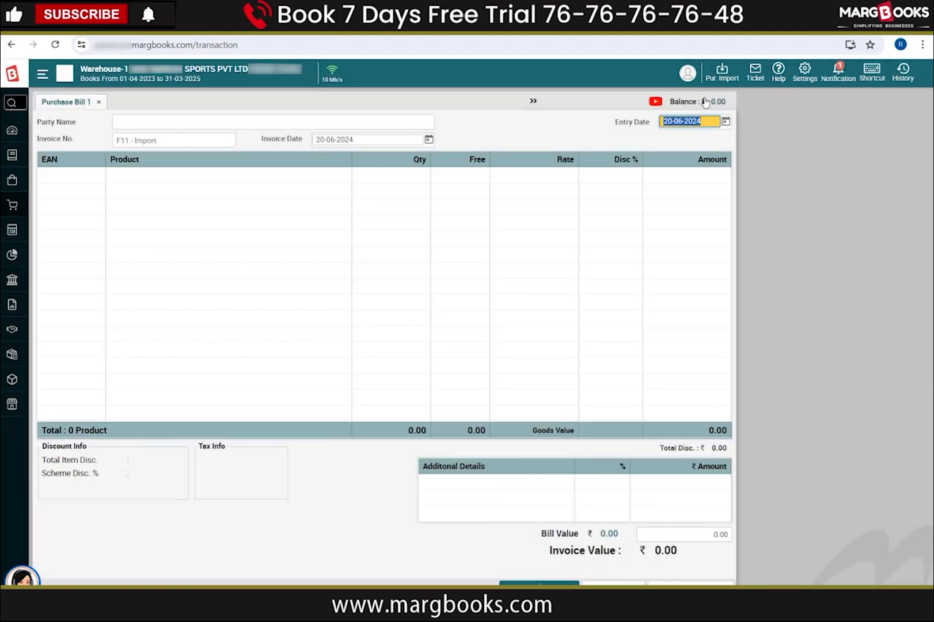
pyautogui.press('Return')
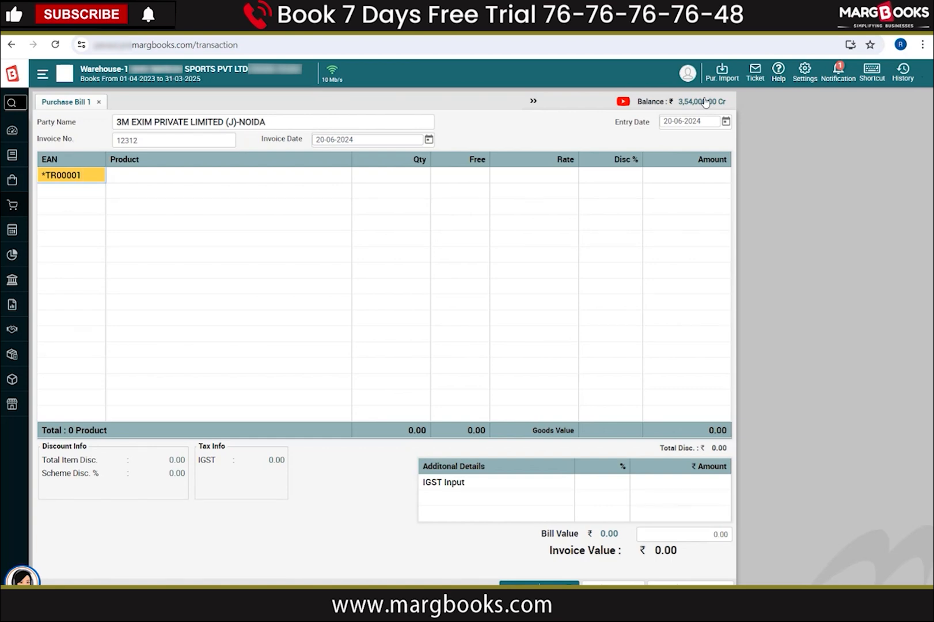
pyautogui.press('BackSpace')
pyautogui.write('2')
pyautogui.press('Return')
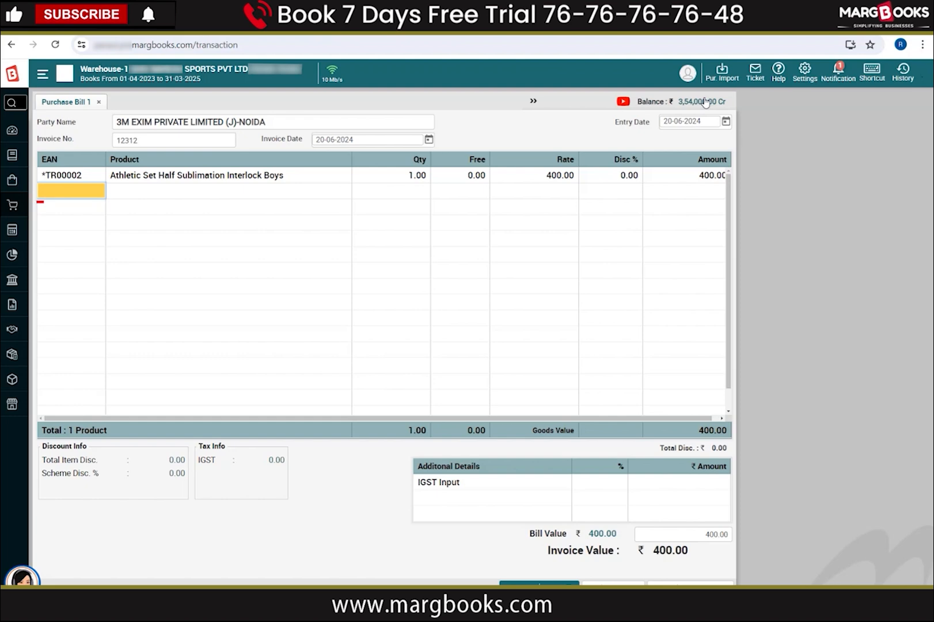
# Add barcode *TR00003 to the purchase bill and enter it again to raise its quantity to 2
pyautogui.write('TR00003')
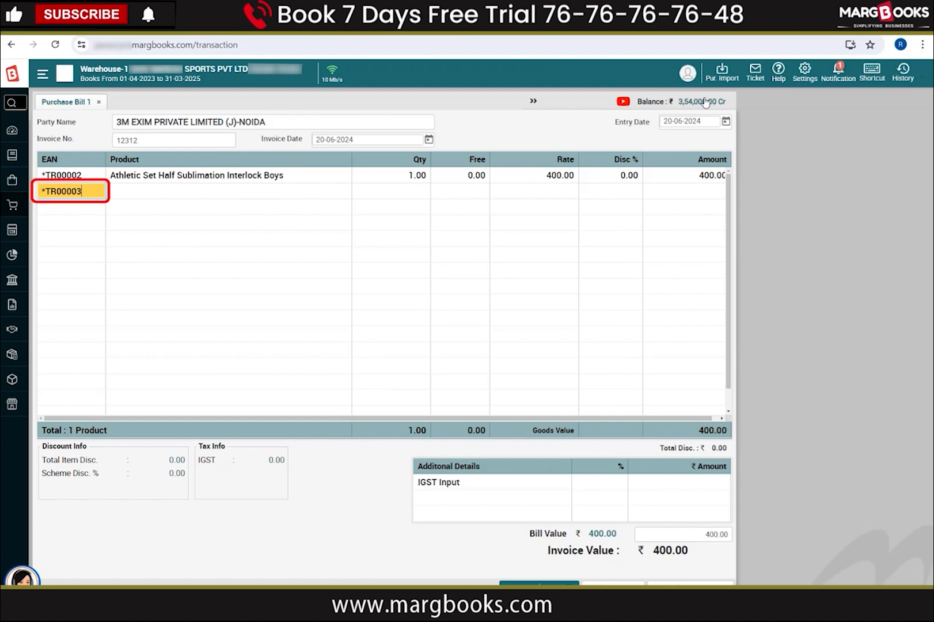
pyautogui.press('Return')
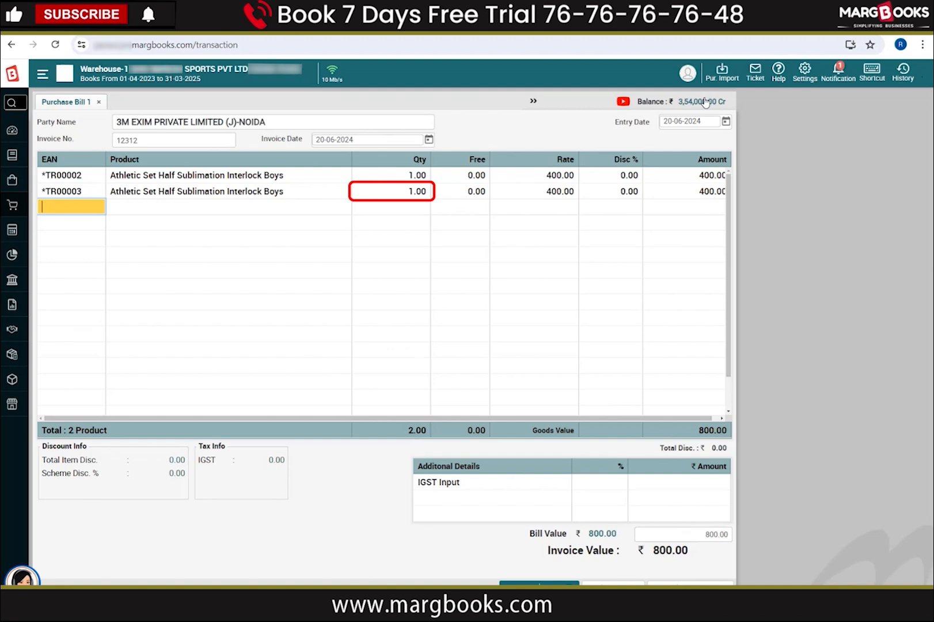
pyautogui.write('*TR00001')
pyautogui.press('BackSpace')
pyautogui.write('3')
pyautogui.press('Return')
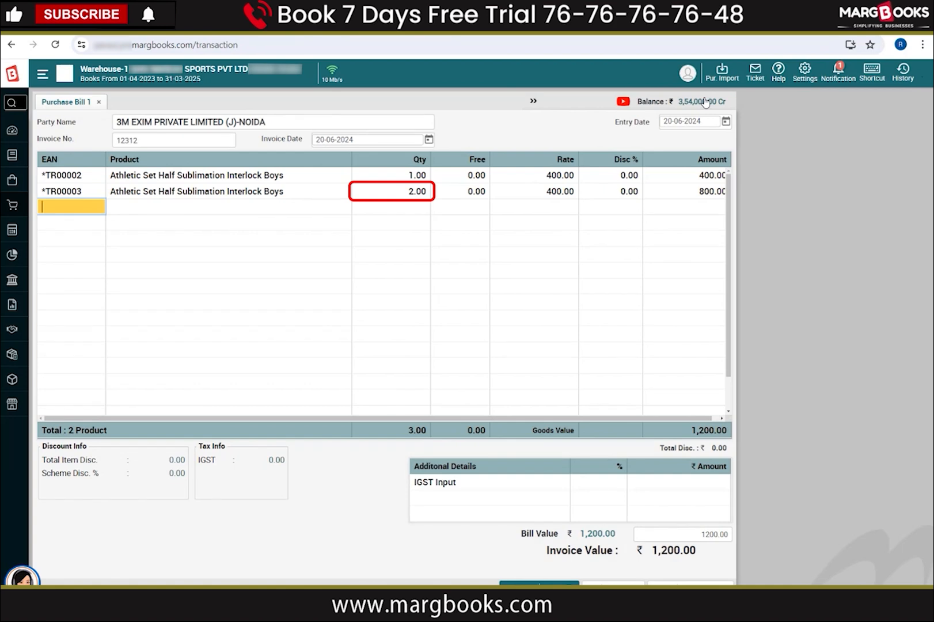
# Repeat barcode *TR00003 until its quantity is 4 and add one unit of *TR00004 to the purchase bill
pyautogui.write('*TR00003')
pyautogui.press('Return')
pyautogui.write('*TR00001')
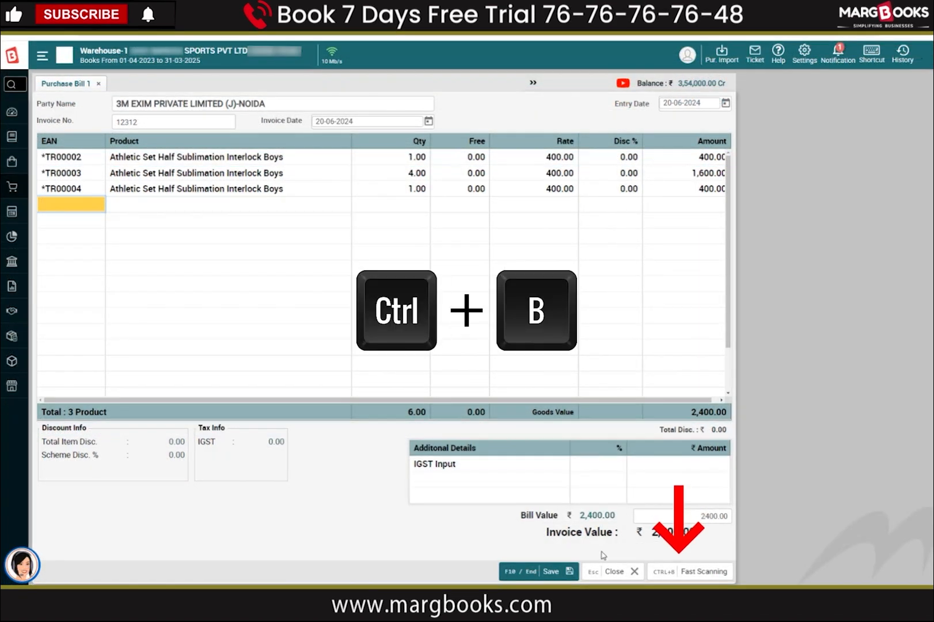
# Use Fast Scanning to add a second unit of barcode *TR00004 to the purchase bill, and stop scanning
pyautogui.click(667, 576)
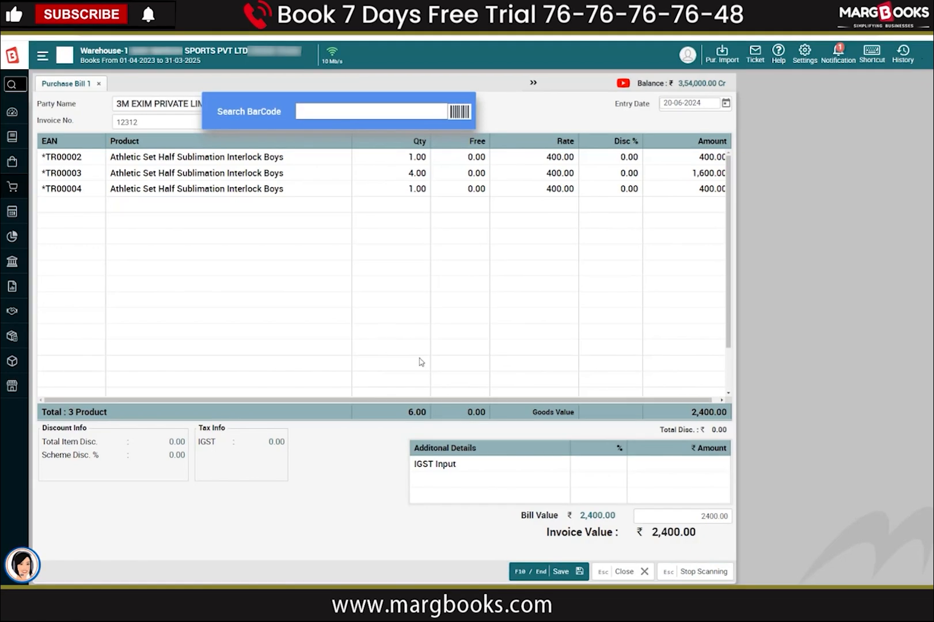
pyautogui.click(345, 112)
pyautogui.write('*TR00001')
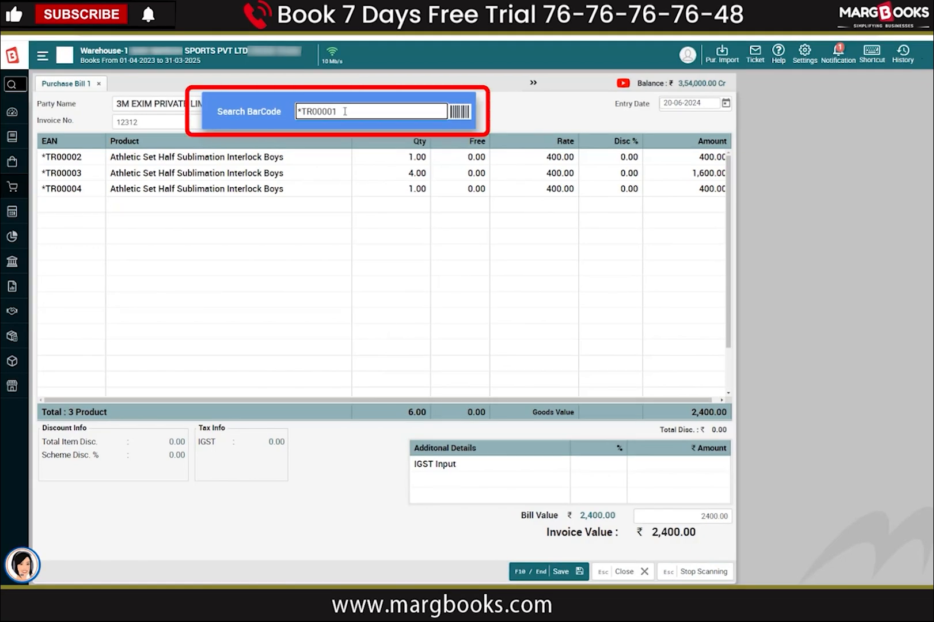
pyautogui.press('BackSpace')
pyautogui.write('4')
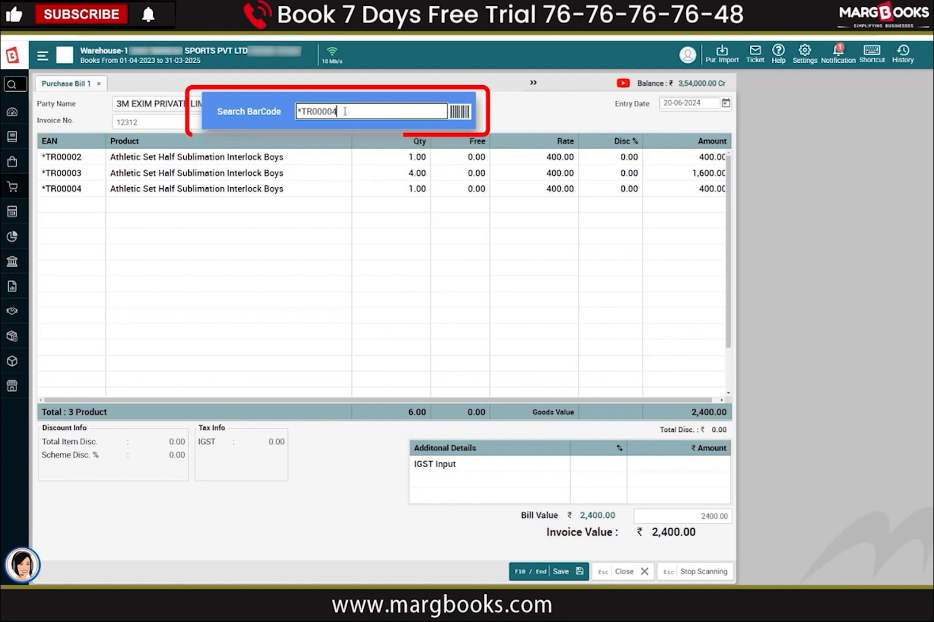
pyautogui.press('Return')
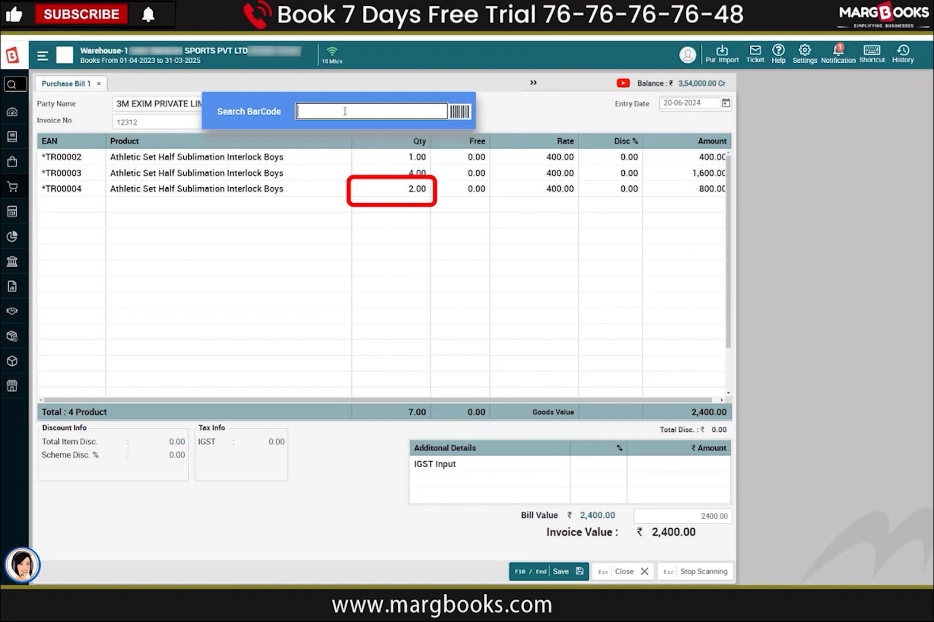
pyautogui.press('Escape')
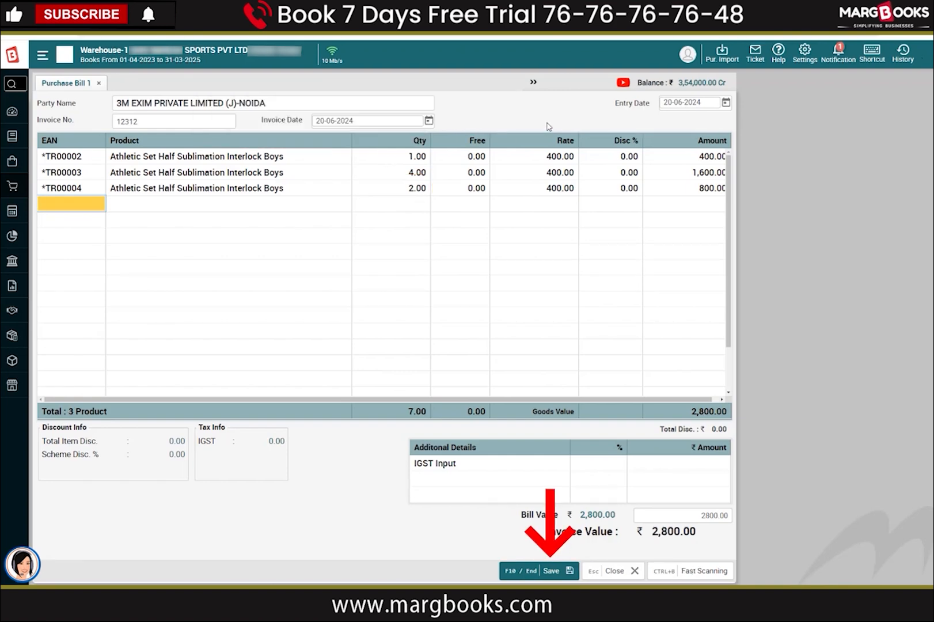
# Save the purchase bill with an empty remark, accept the GST summary, skip the bill adjustment and return to the dashboard
pyautogui.press('F10')
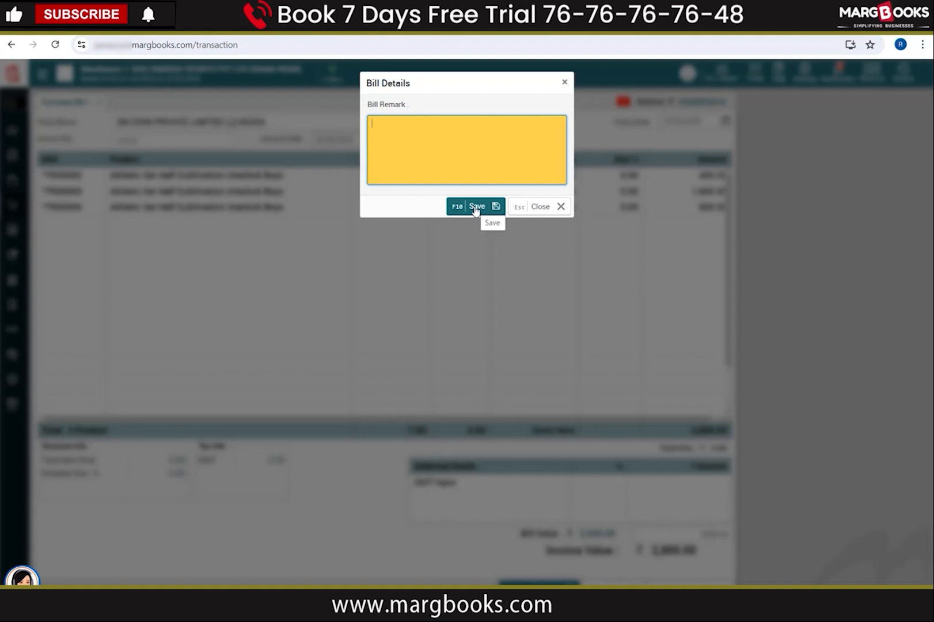
pyautogui.click(476, 208)
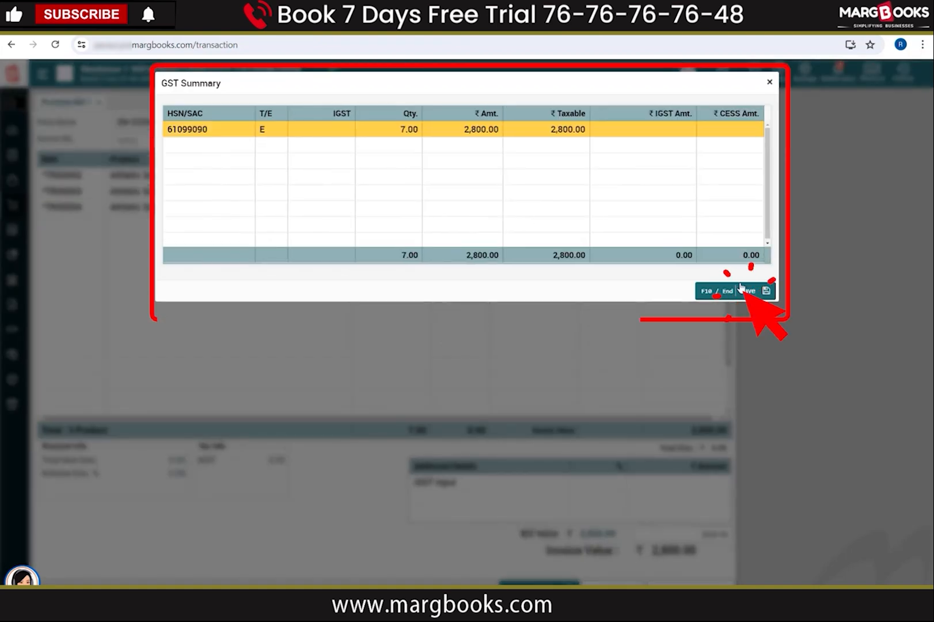
pyautogui.click(742, 288)
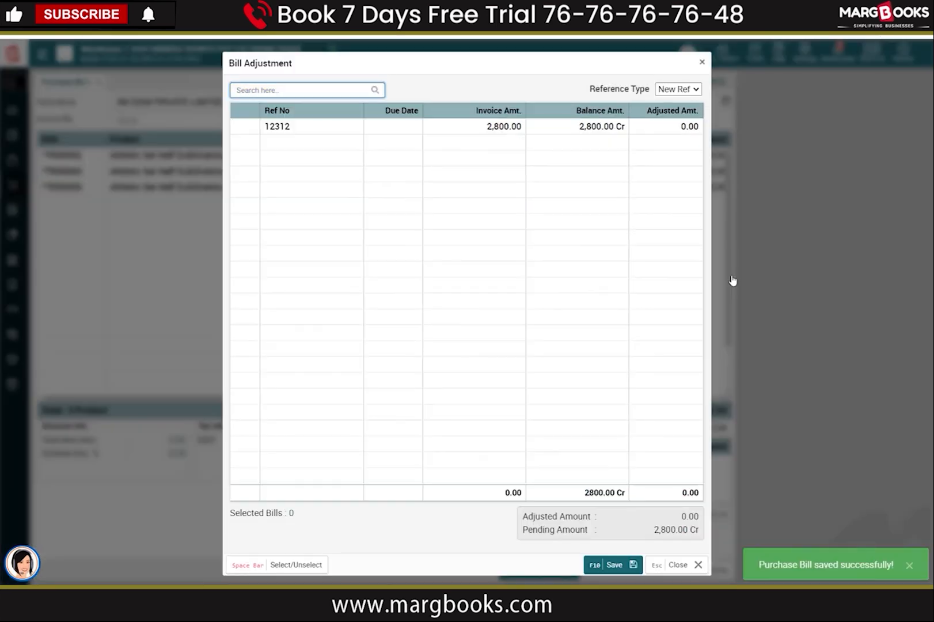
pyautogui.press('Escape')
pyautogui.press('Escape')
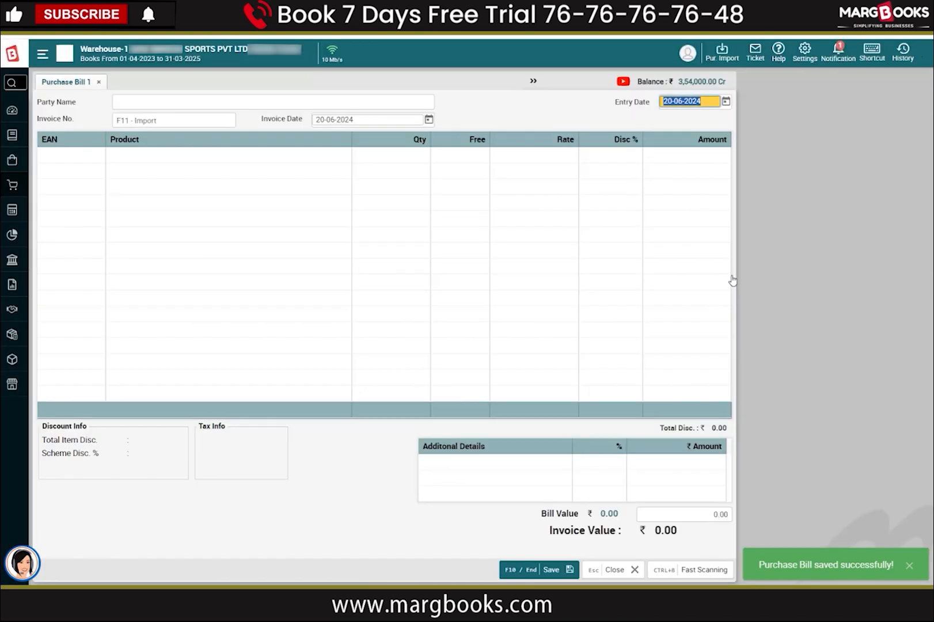
pyautogui.hotkey('alt', 'h')
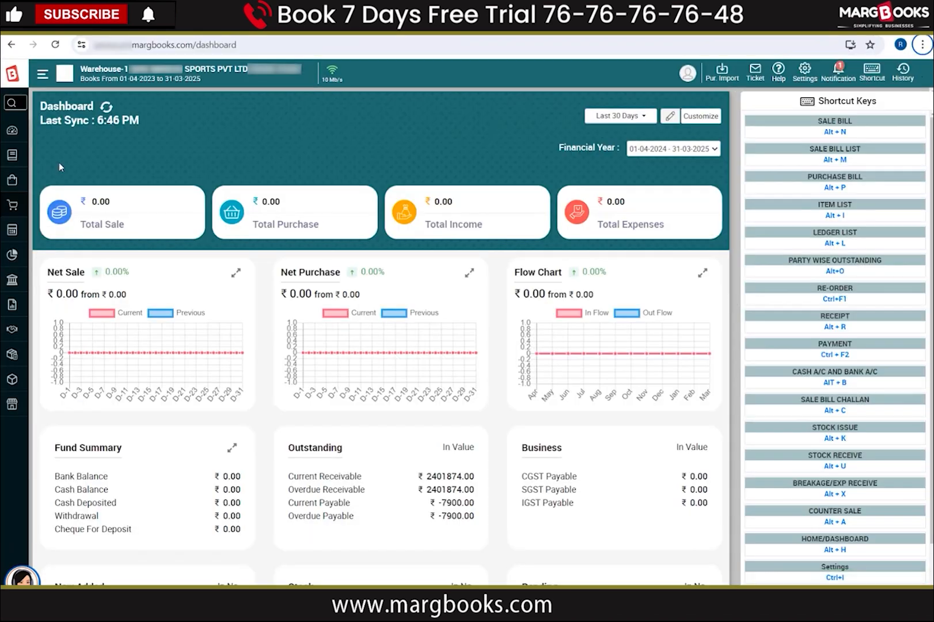
# Start a new sale bill for the party 1 AFSRC/O 56 APO, leaving the mobile number and customer name empty
pyautogui.hotkey('alt', 'n')
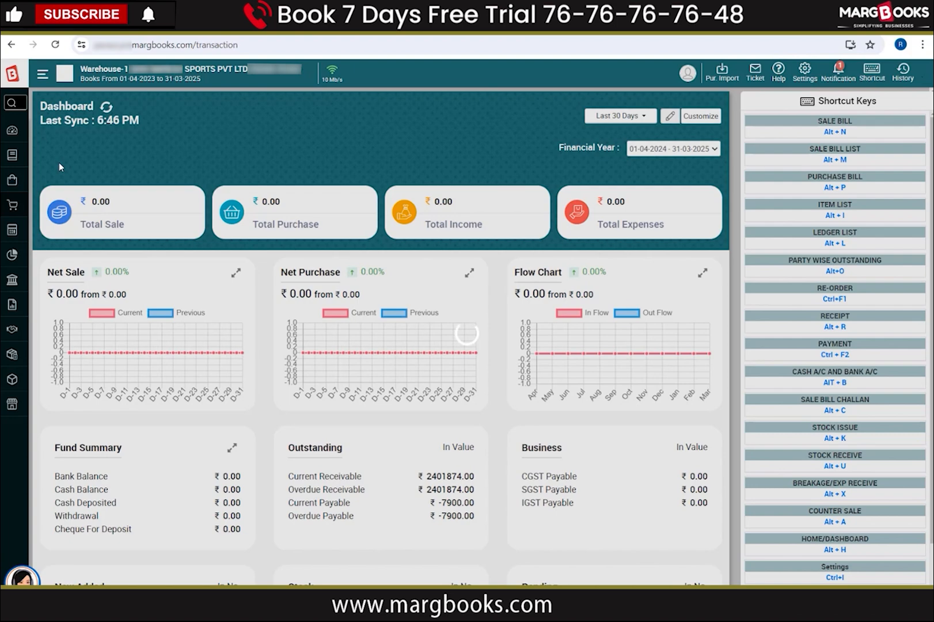
pyautogui.press('Return')
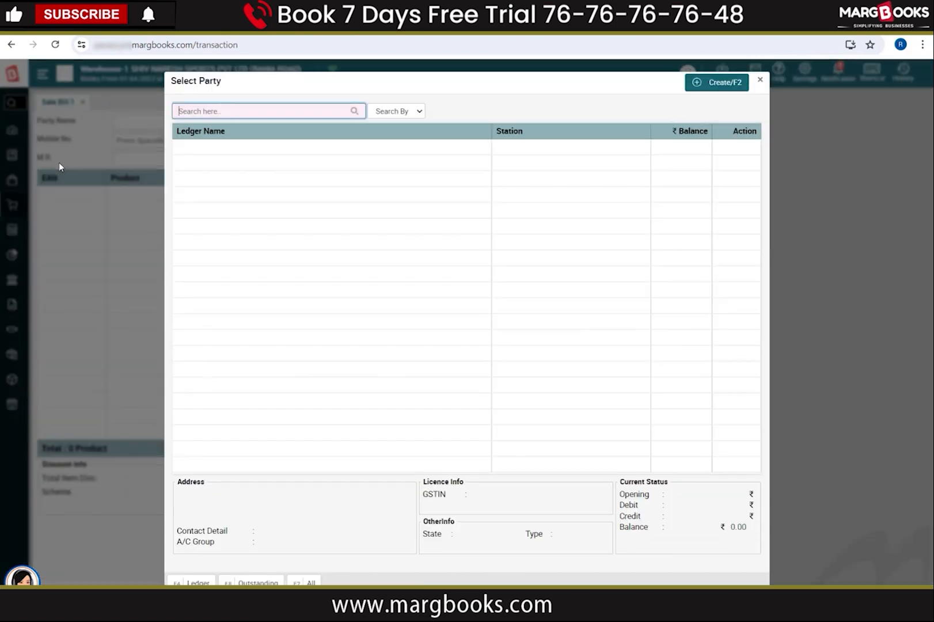
pyautogui.press('Return')
pyautogui.press('Return')
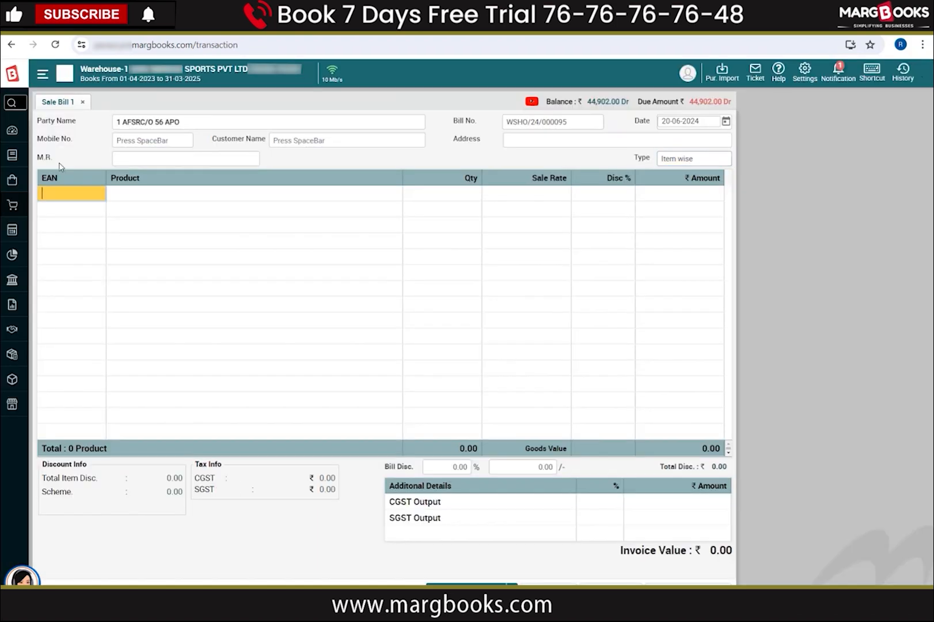
pyautogui.press('Return')
pyautogui.press('Escape')
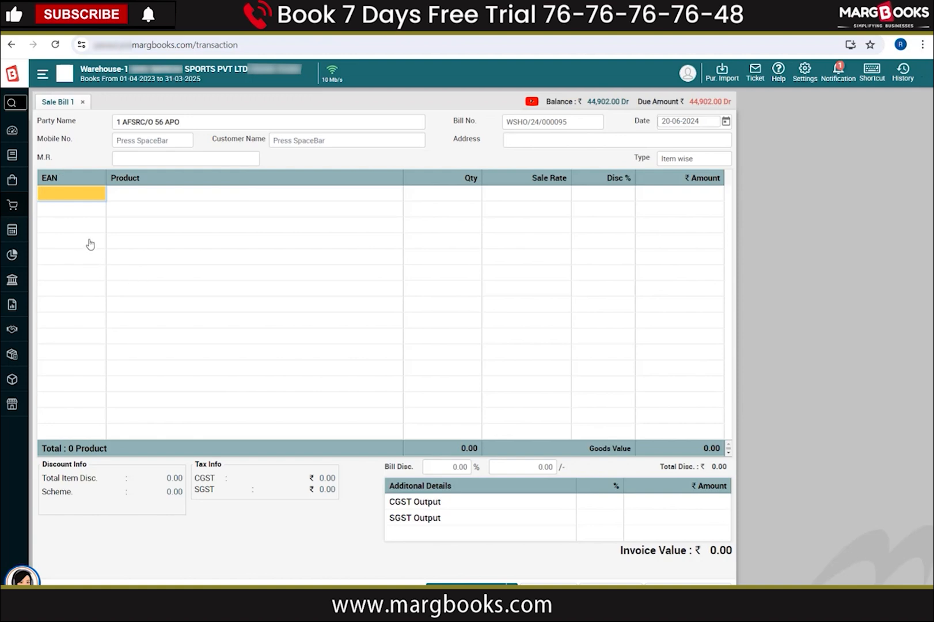
# Add one unit of the item with barcode *TR00002 to the sale bill
pyautogui.write('*TR00001')
pyautogui.press('BackSpace')
pyautogui.write('2')
pyautogui.press('Return')
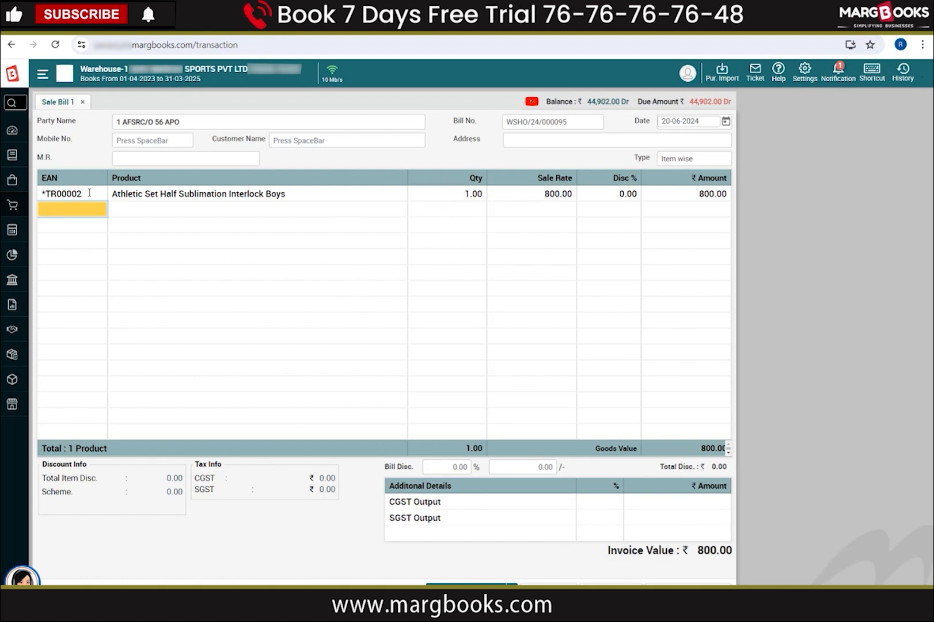
# Add barcode *TR00003 to the sale bill and enter it again to raise its quantity to 2
pyautogui.write('*TR00001')
pyautogui.press('BackSpace')
pyautogui.write('2')
pyautogui.press('Return')
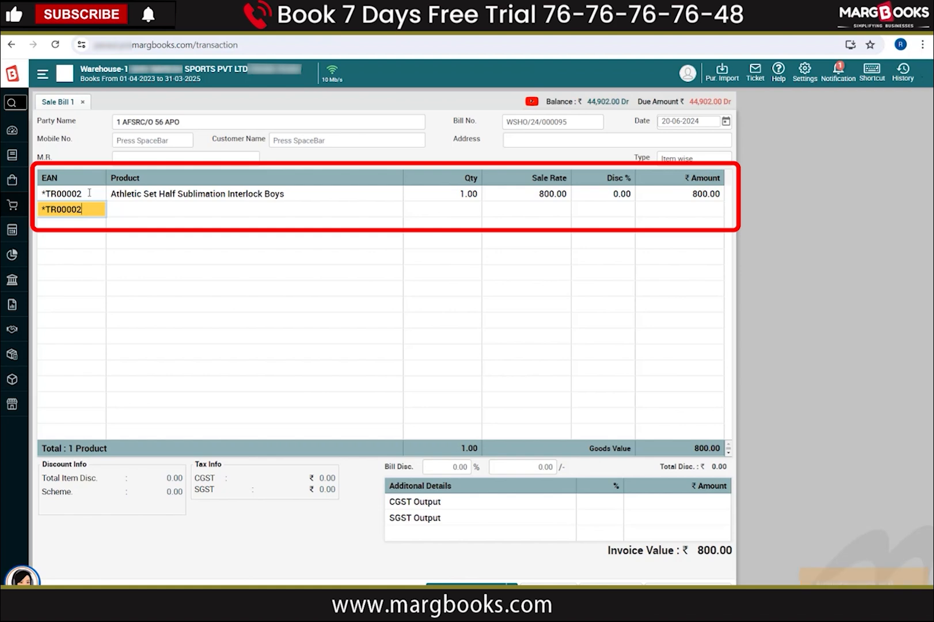
pyautogui.press('BackSpace')
pyautogui.write('3')
pyautogui.press('Return')
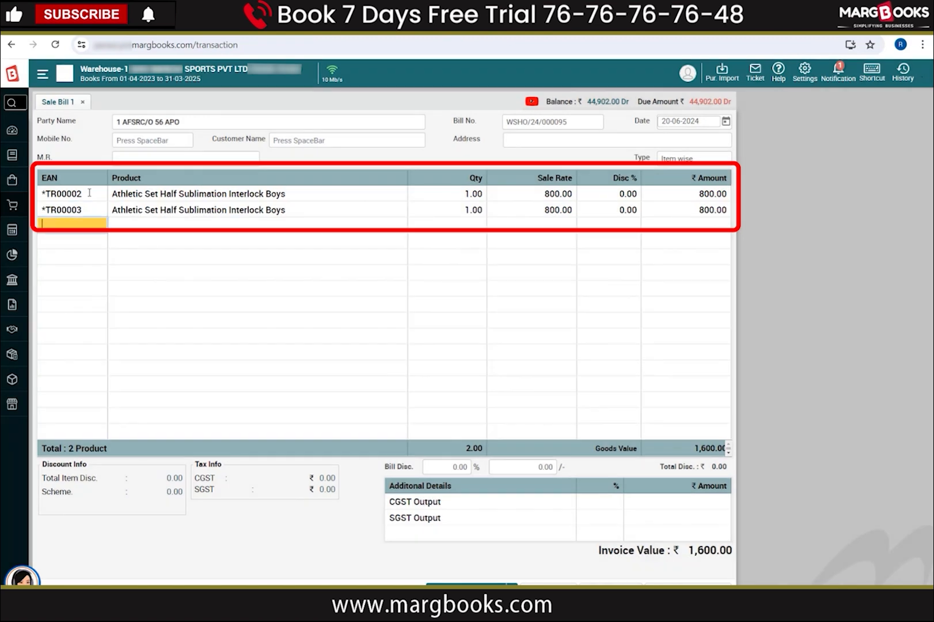
pyautogui.write('*TR00001')
pyautogui.press('Return')
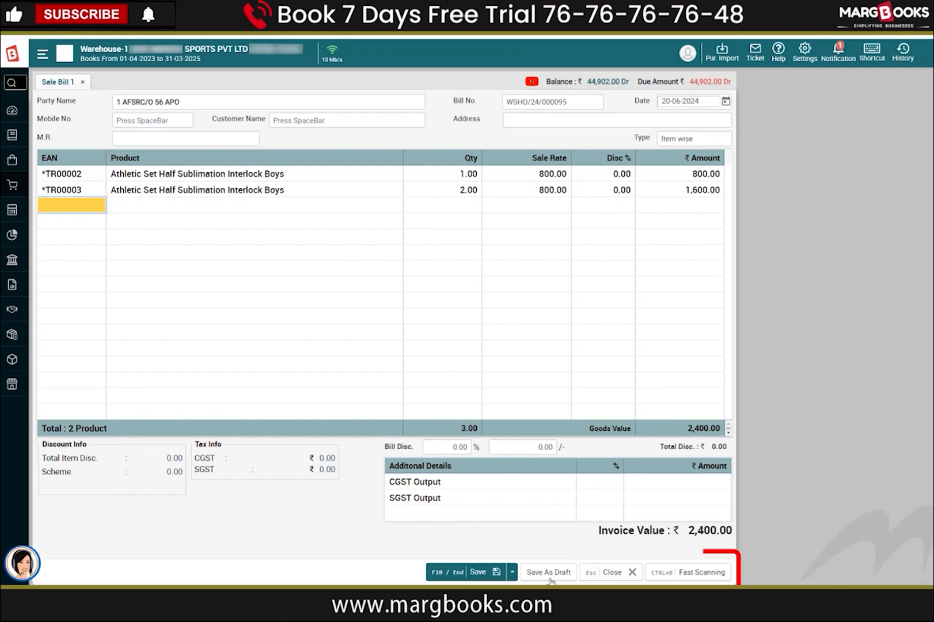
# Use Fast Scanning to add one unit of barcode *TR00004 to the sale bill, and stop scanning
pyautogui.click(699, 572)
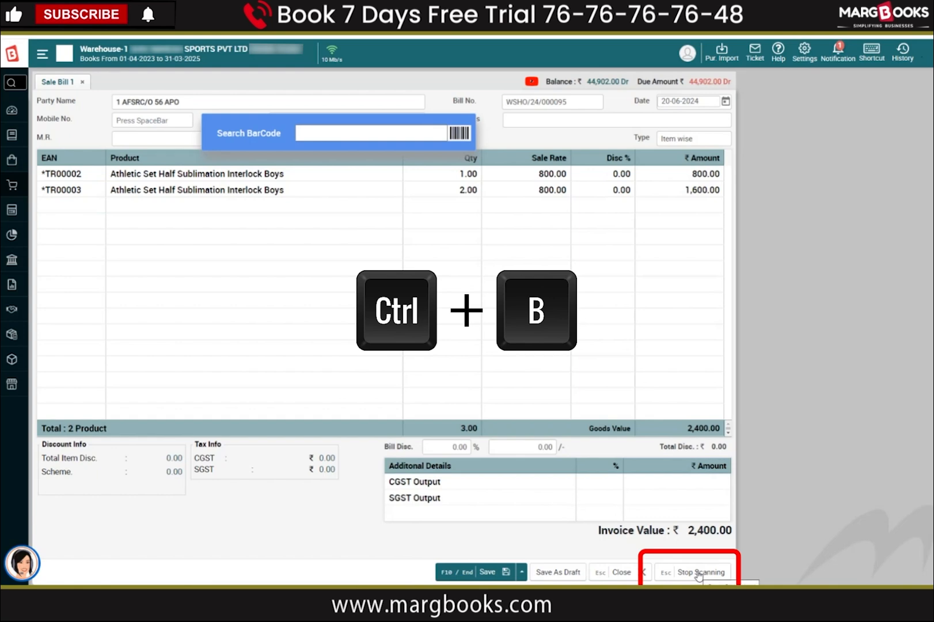
pyautogui.click(376, 134)
pyautogui.write('*TR00001')
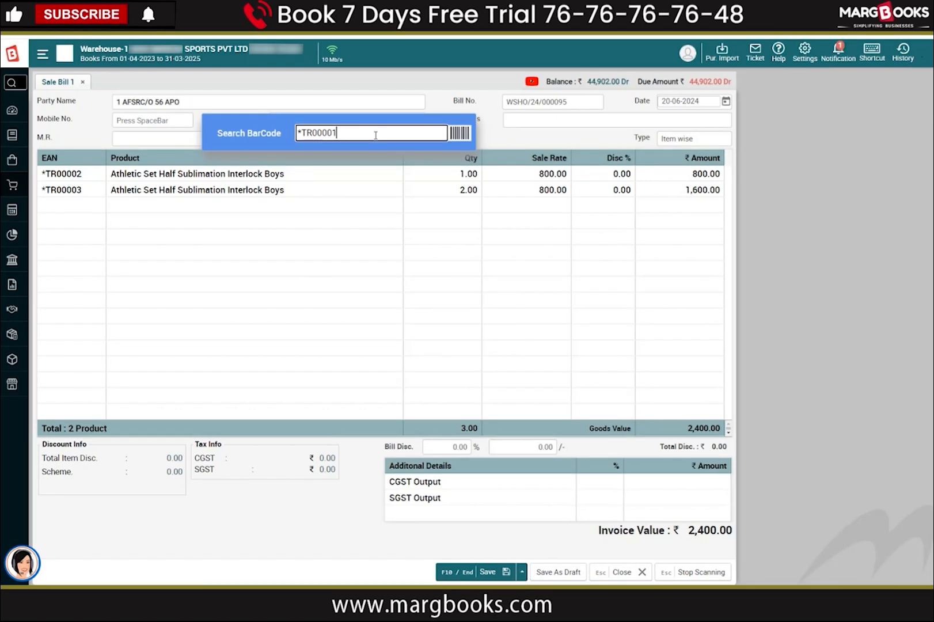
pyautogui.press('BackSpace')
pyautogui.write('4')
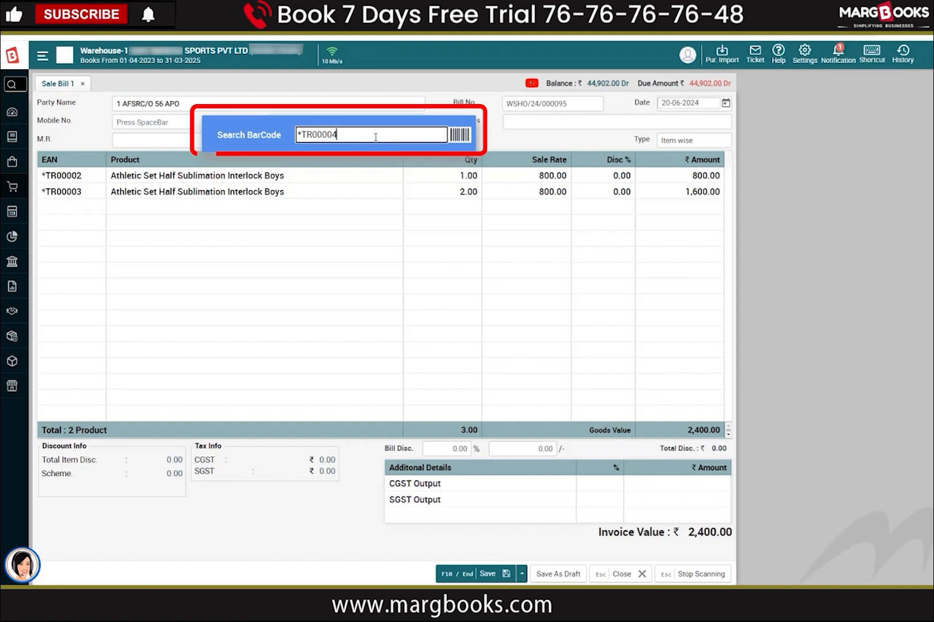
pyautogui.press('Return')
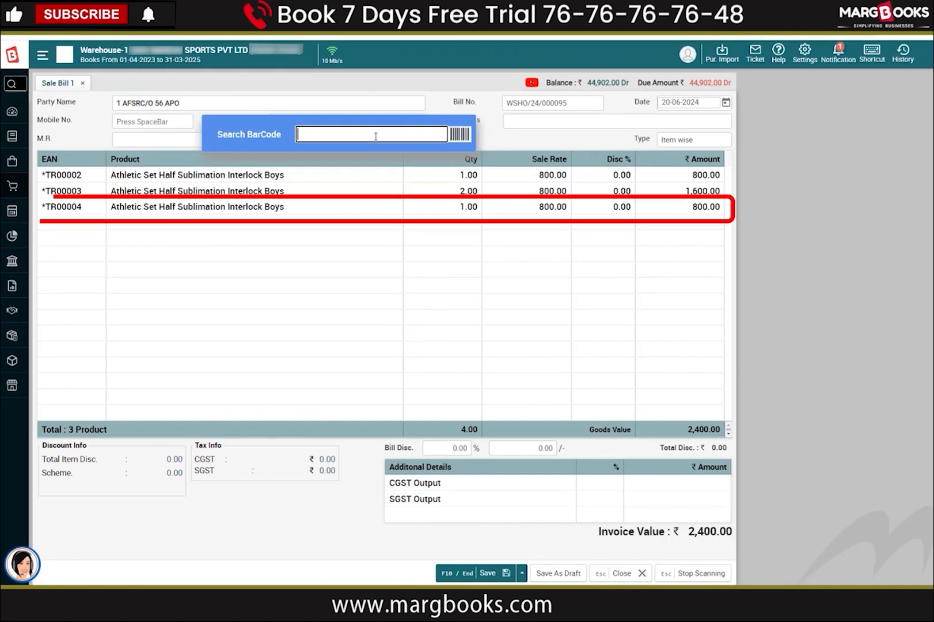
pyautogui.press('Escape')
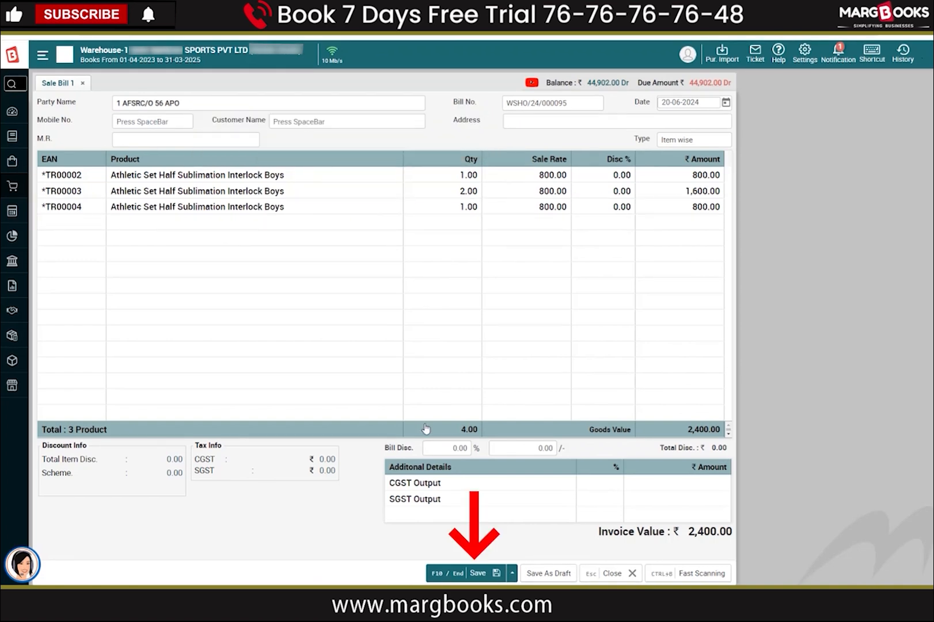
# Save the sale bill with an empty remark and return to the dashboard
pyautogui.press('F10')
pyautogui.click(534, 186)
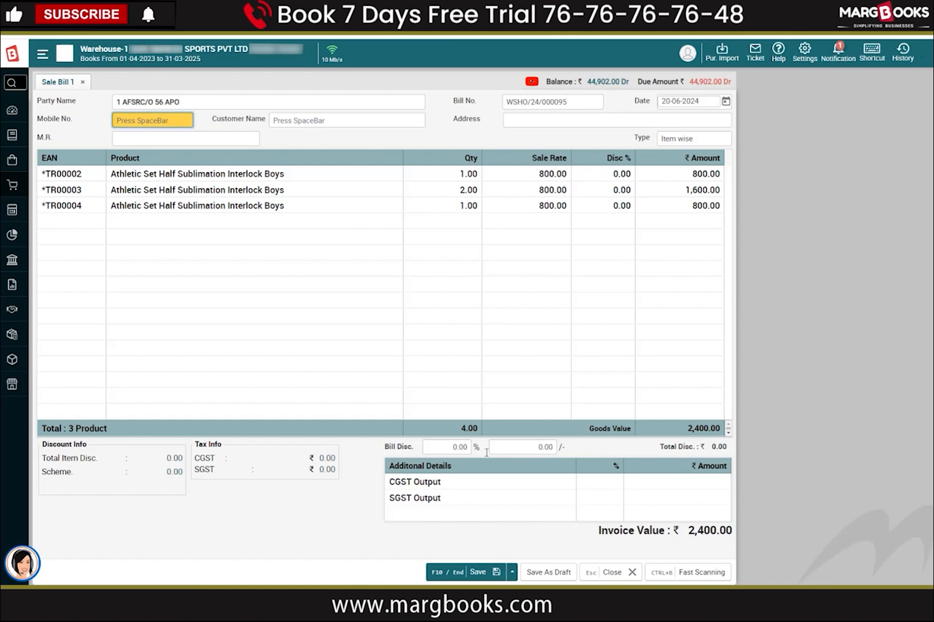
pyautogui.click(455, 572)
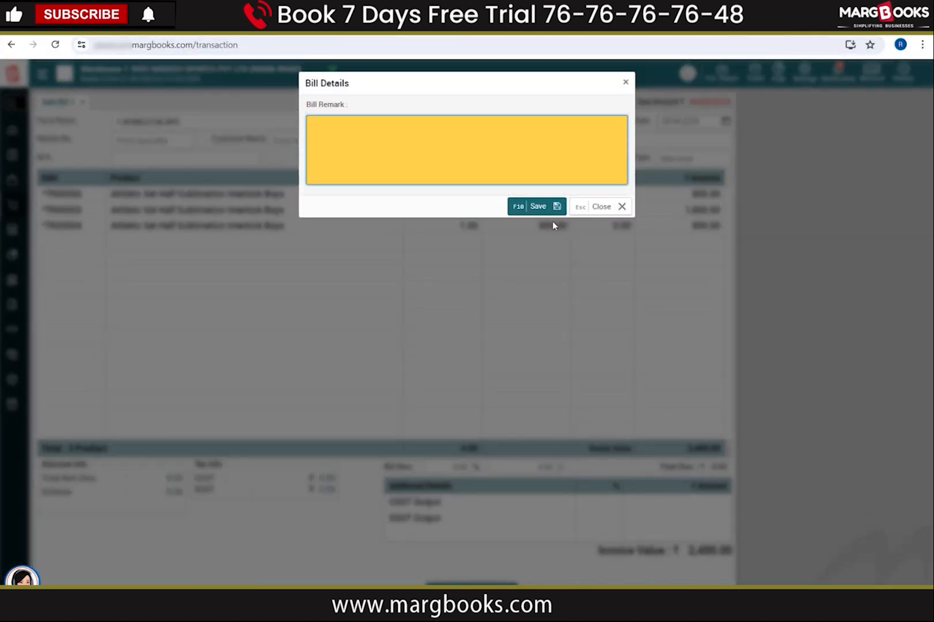
pyautogui.click(552, 210)
pyautogui.press('Return')
pyautogui.press('Return')
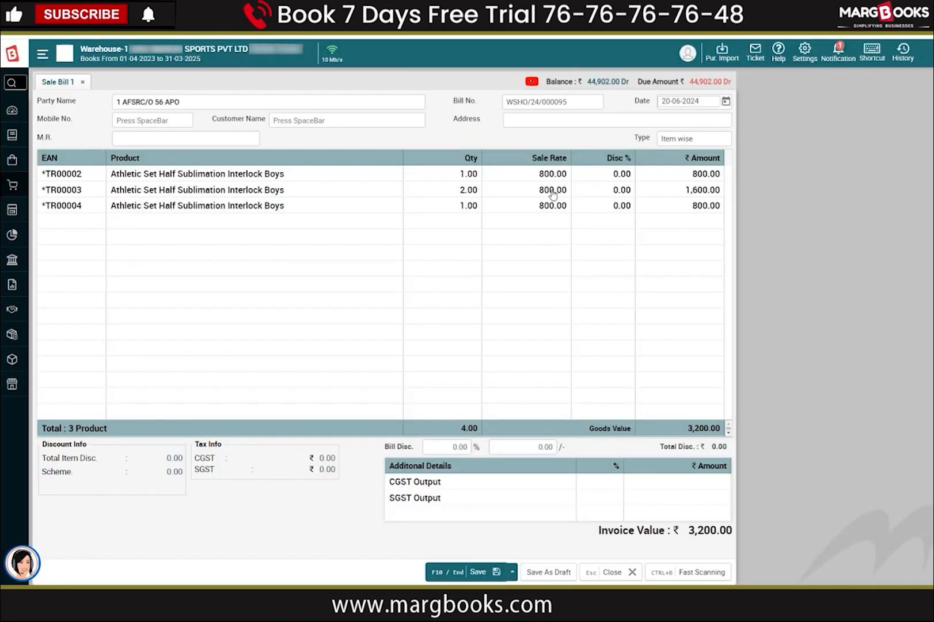
pyautogui.press('Escape')
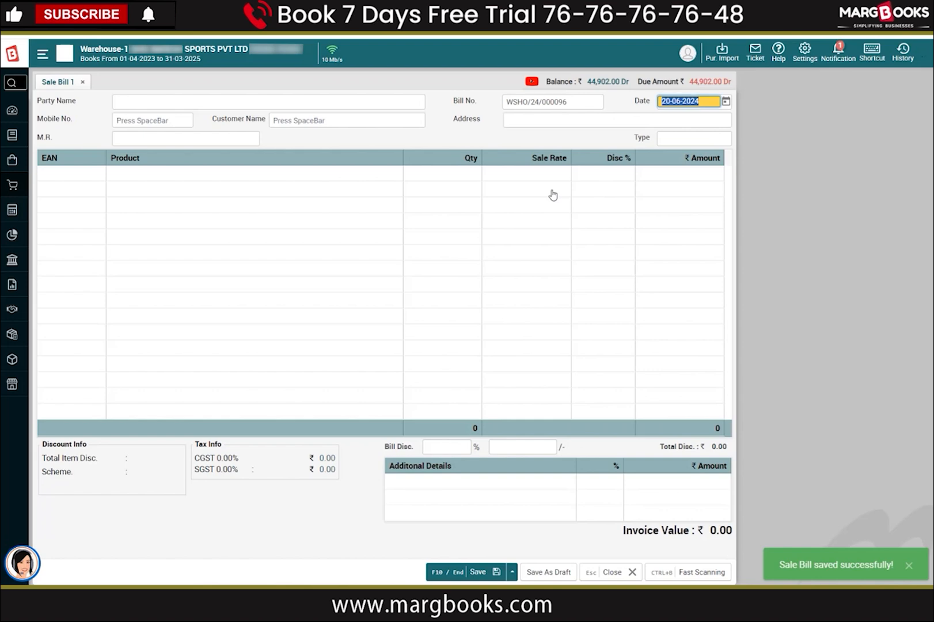
pyautogui.press('Escape')
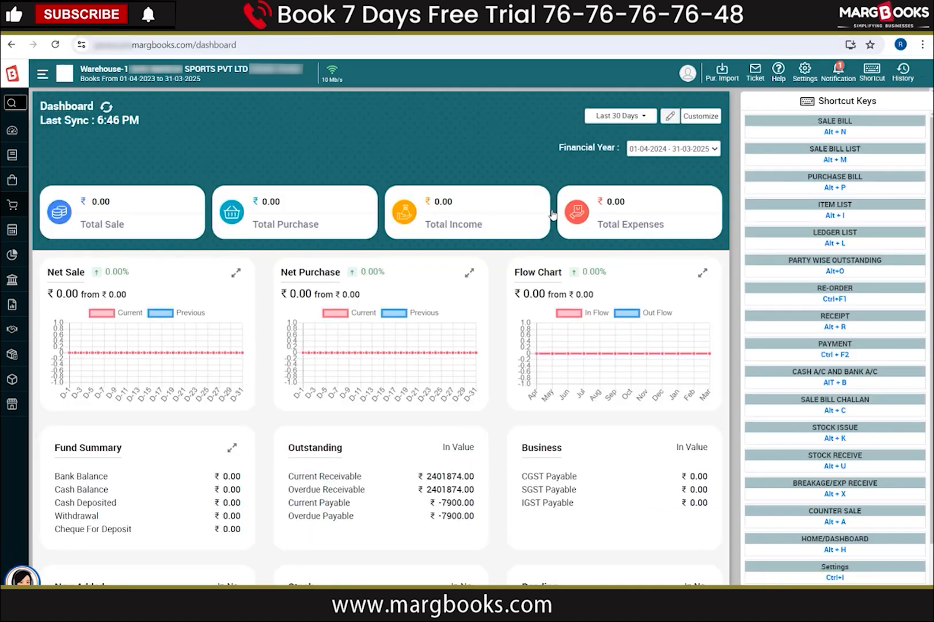